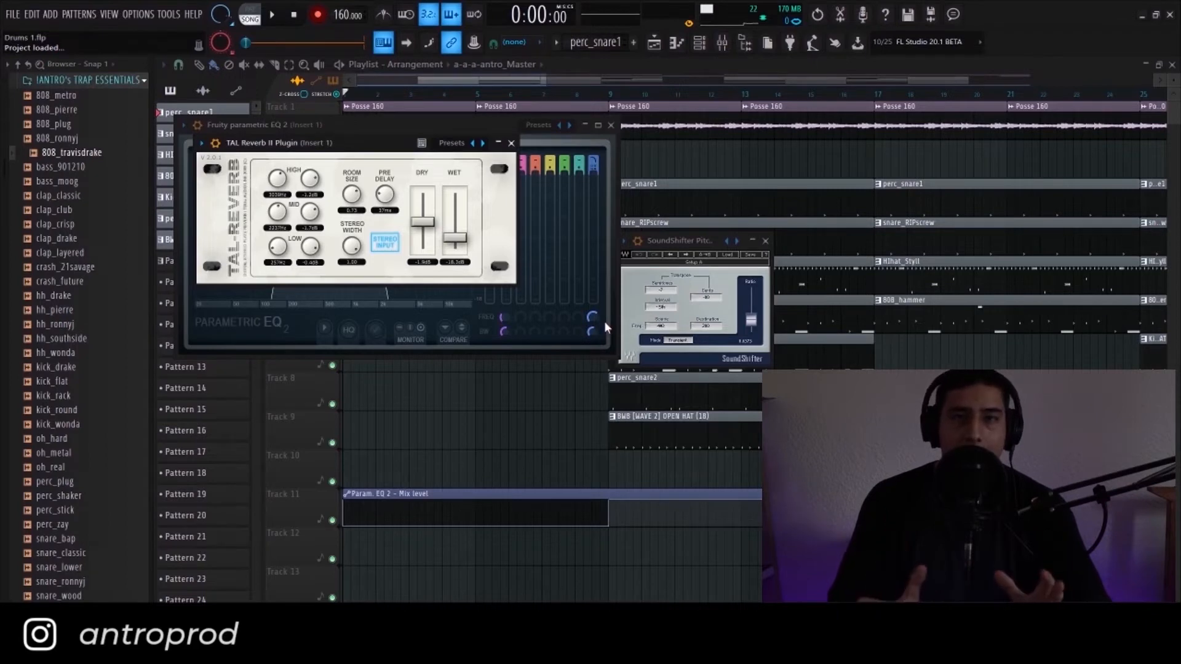
- Audition several 808, clap, kick, perc, snare and vox samples in the !ANTRO'S TRAP ESSENTIALS folder
{"action": "left_click", "coordinate": [57, 138]}
{"action": "left_click", "coordinate": [64, 109]}
{"action": "left_click", "coordinate": [69, 124]}
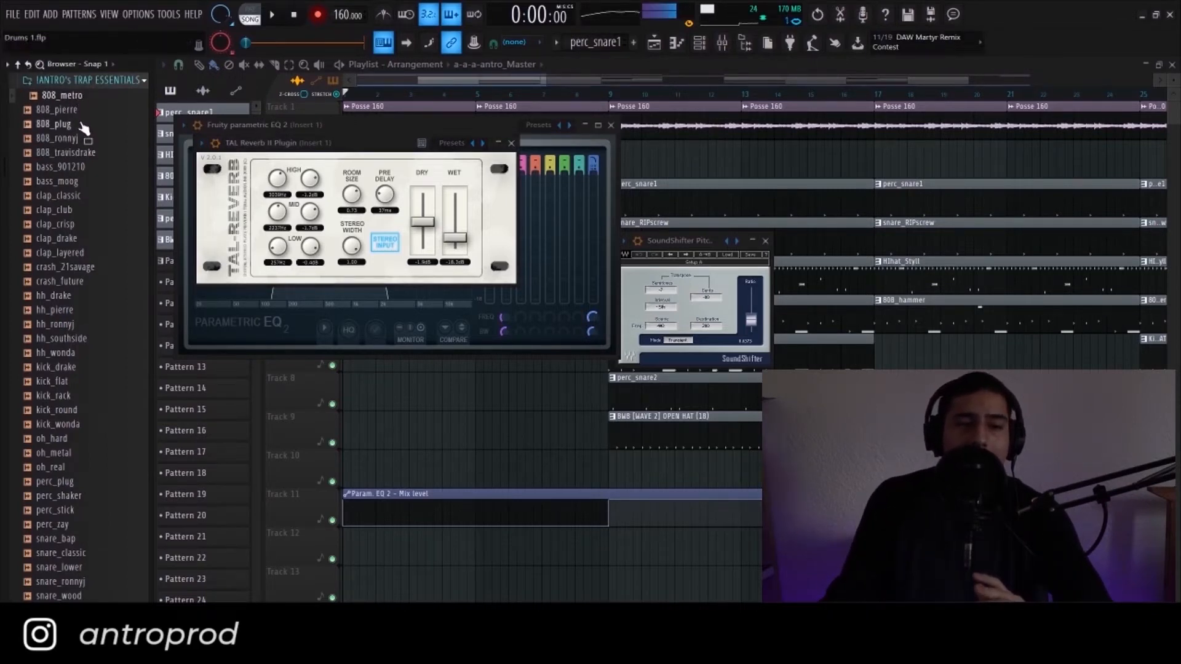
{"action": "left_click", "coordinate": [75, 211]}
{"action": "left_click", "coordinate": [76, 253]}
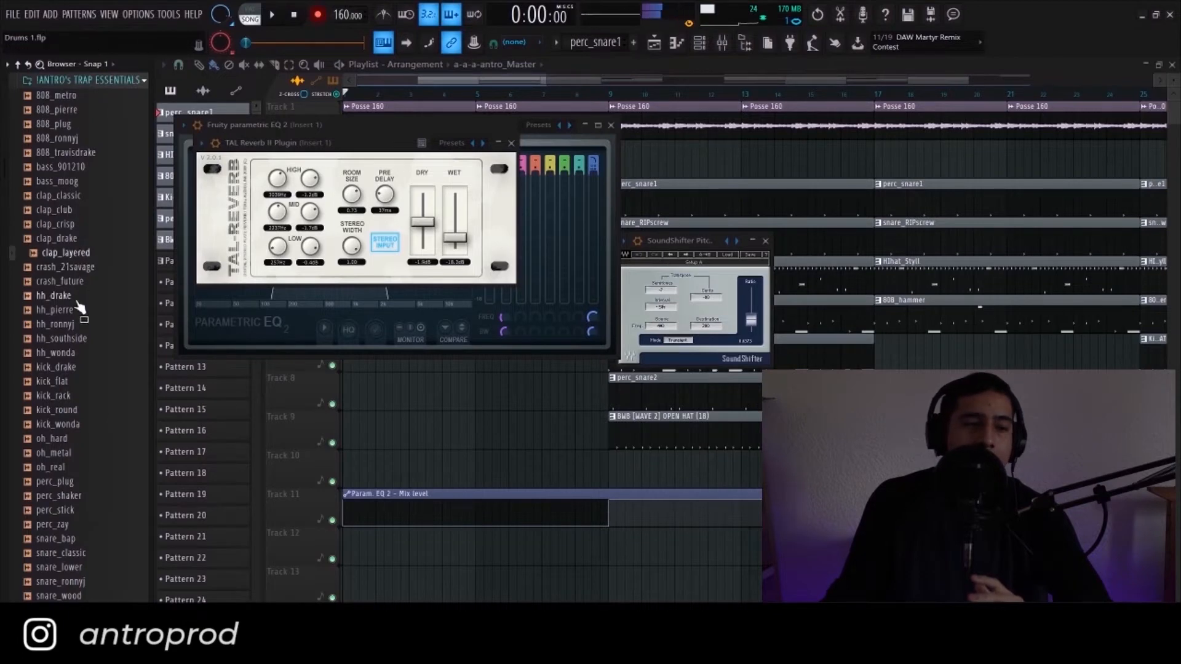
{"action": "left_click", "coordinate": [69, 425]}
{"action": "left_click", "coordinate": [69, 482]}
{"action": "left_click", "coordinate": [70, 539]}
{"action": "left_click", "coordinate": [76, 567]}
{"action": "scroll", "coordinate": [76, 566], "scroll_direction": "down", "scroll_amount": 6}
{"action": "left_click", "coordinate": [63, 367]}
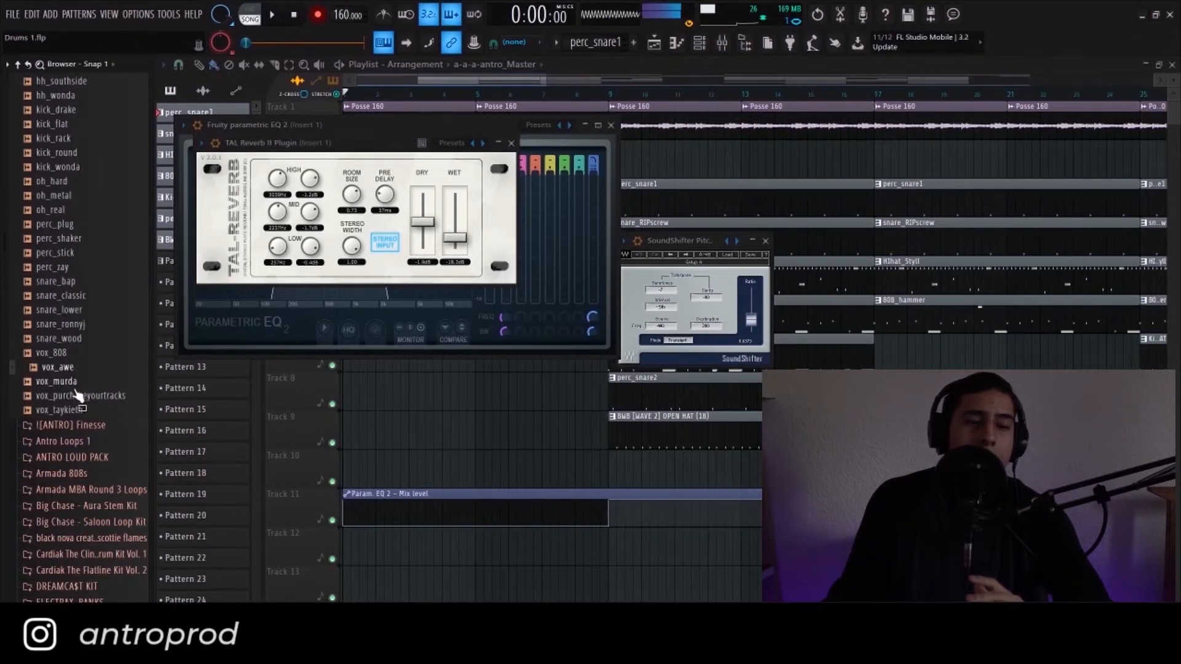
{"action": "scroll", "coordinate": [77, 369], "scroll_direction": "up", "scroll_amount": 2}
{"action": "scroll", "coordinate": [79, 369], "scroll_direction": "up", "scroll_amount": 6}
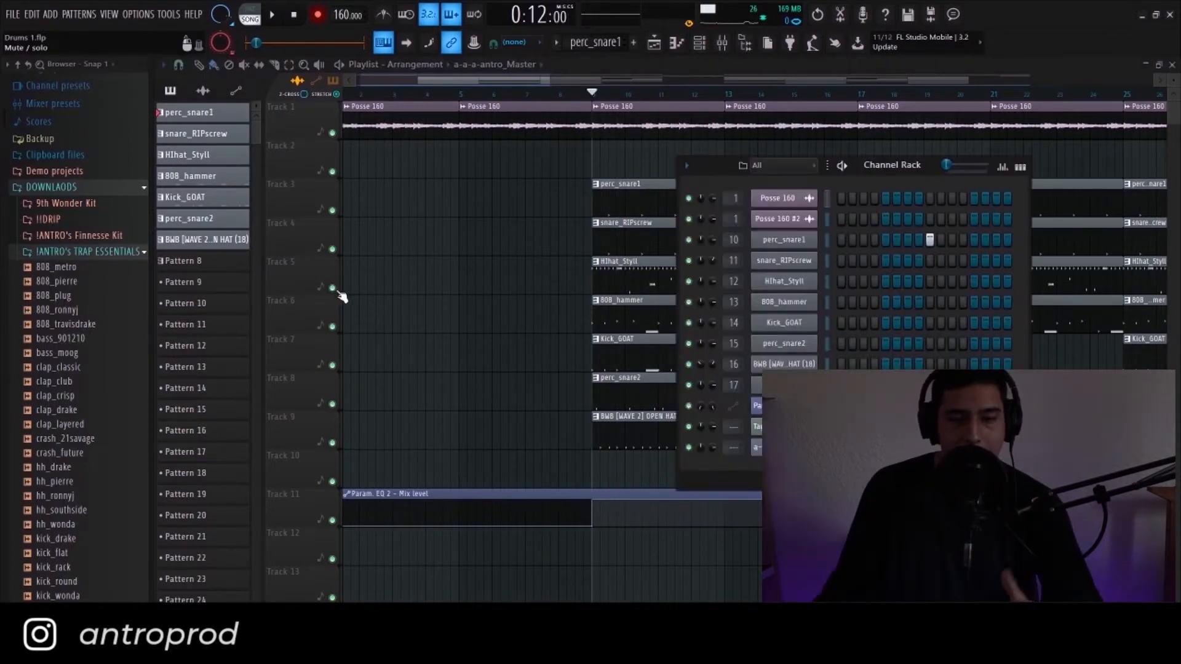
- Try the Cln_H1 hi-hat sample in the HIhat_Styll pattern and play the hi-hat track soloed
{"action": "right_click", "coordinate": [332, 288]}
{"action": "double_click", "coordinate": [198, 155]}
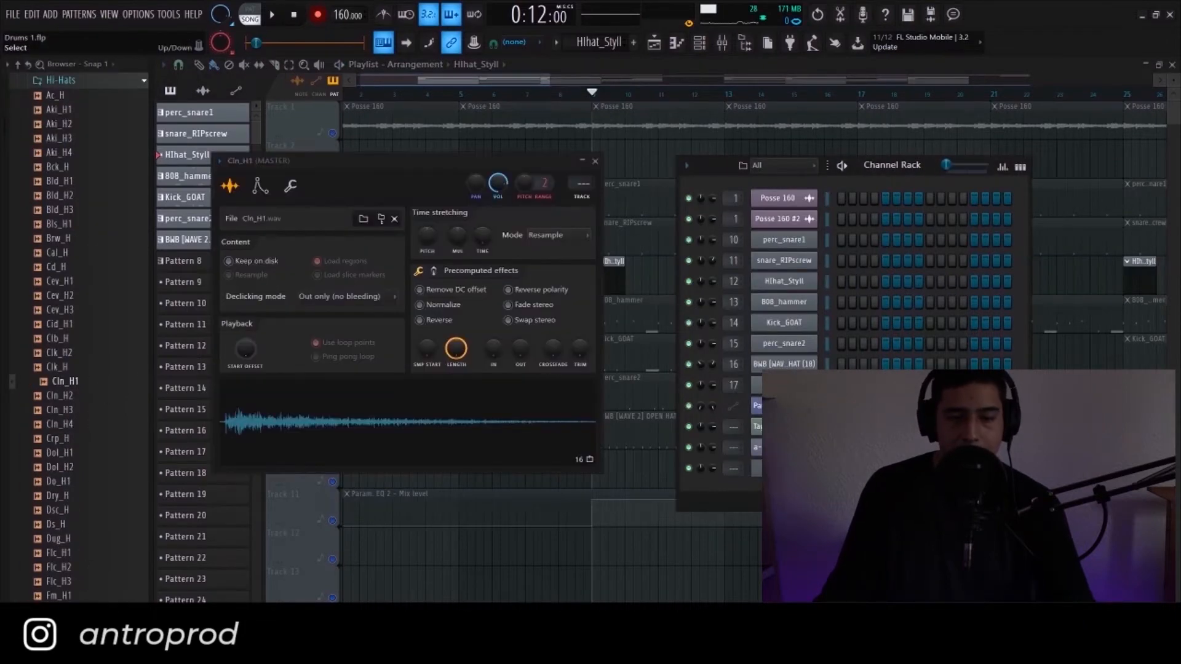
{"action": "key", "text": "space"}
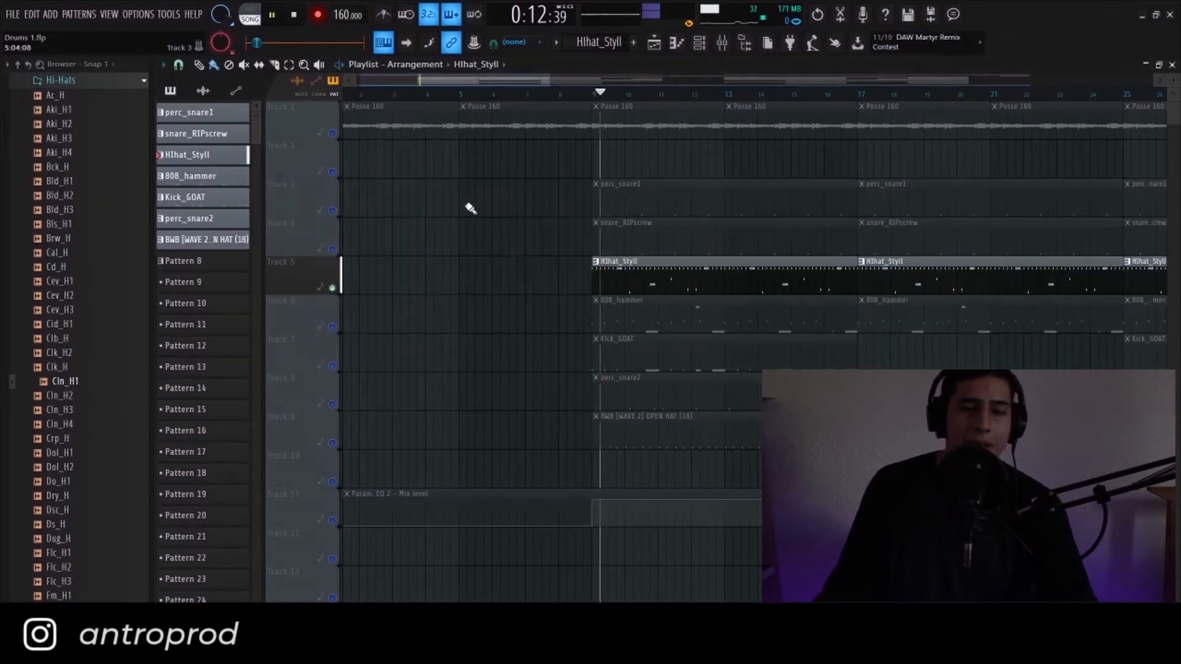
{"action": "key", "text": "space"}
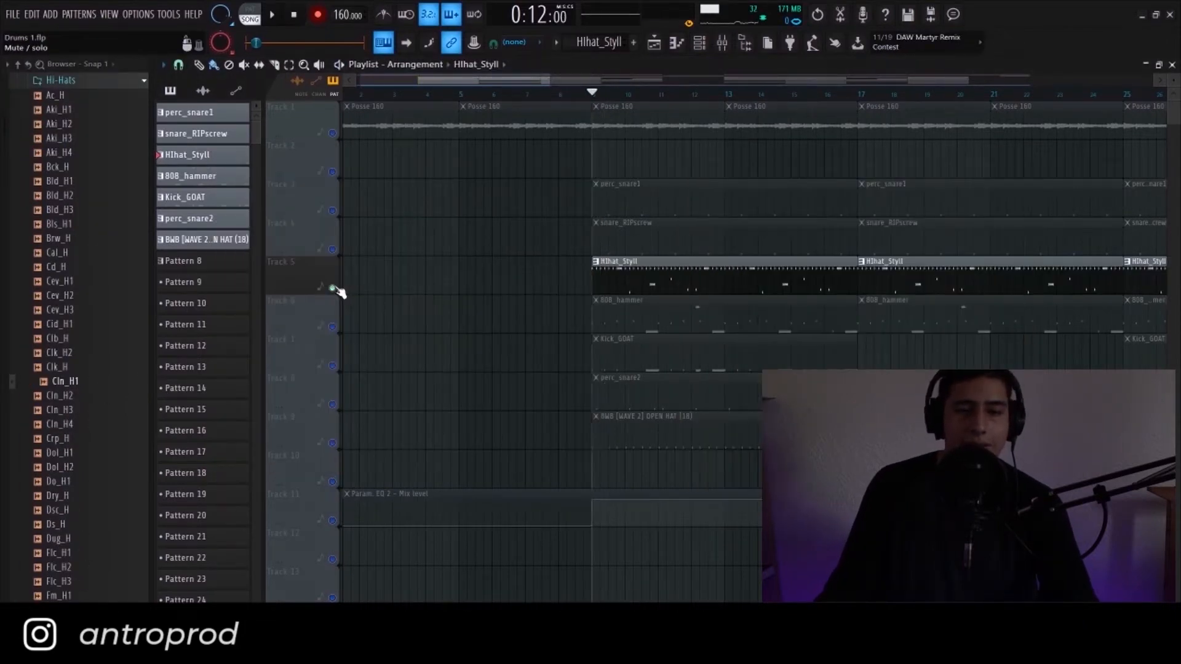
- Unsolo the hi-hat track and listen to the full beat from bar 9 with the channel rack open
{"action": "right_click", "coordinate": [333, 288]}
{"action": "key", "text": "space"}
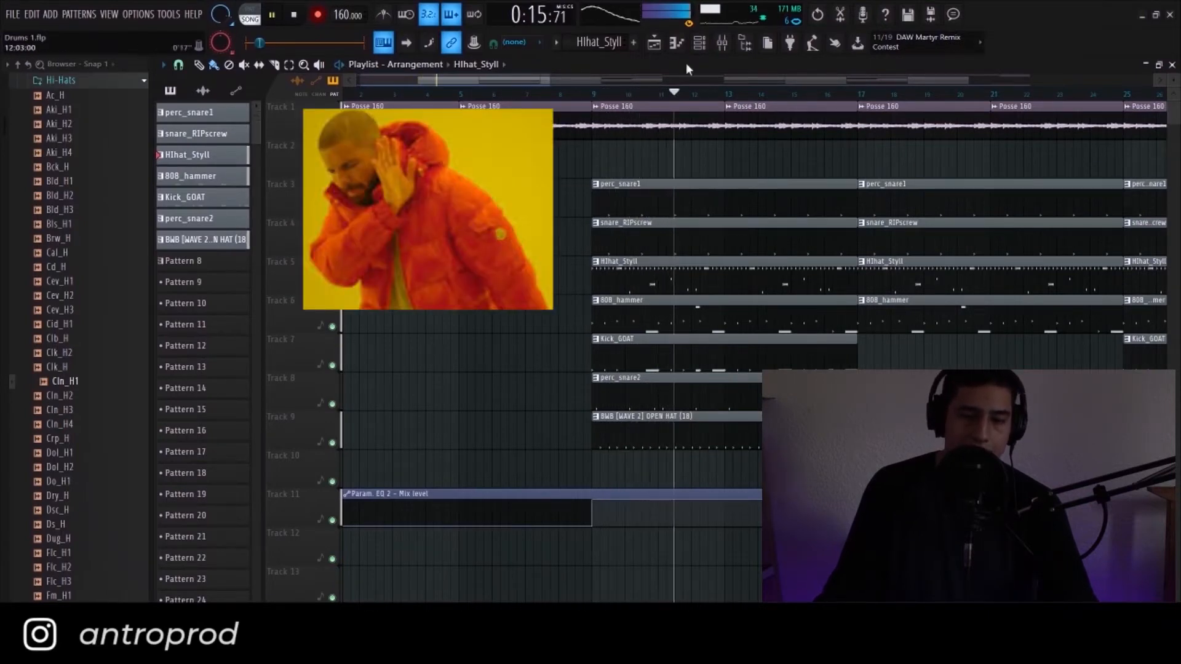
{"action": "left_click", "coordinate": [711, 56]}
{"action": "key", "text": "space"}
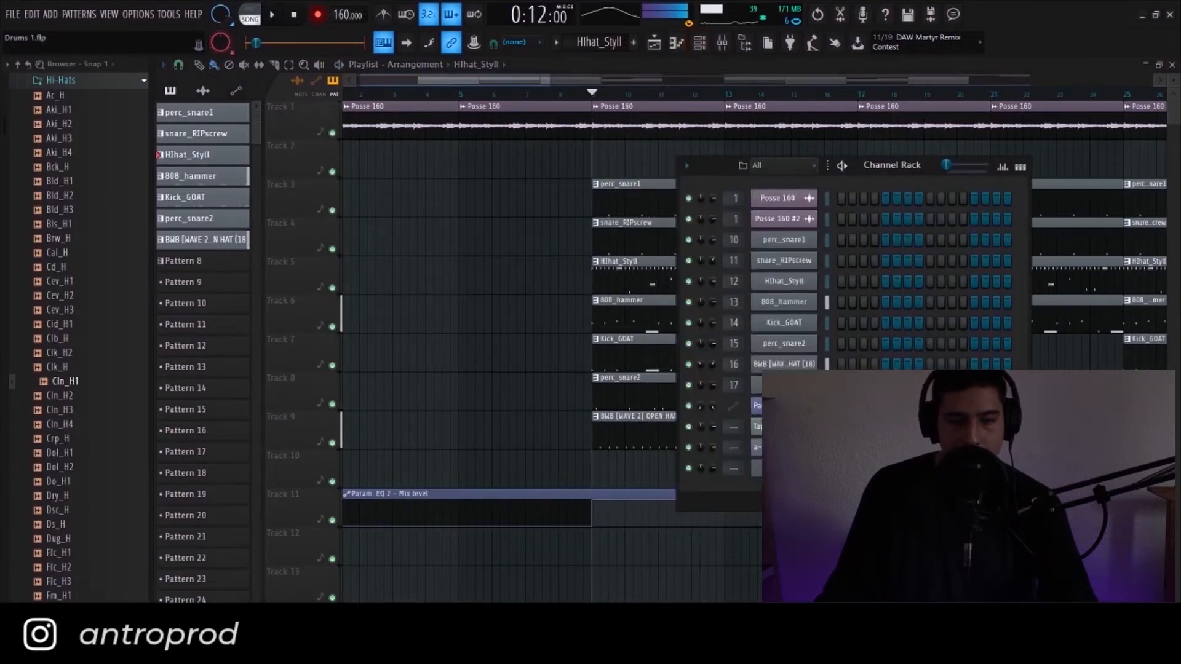
- Move the hi-hat notes back to the HIhat_Styll channel, play the beat, and close the channel rack
{"action": "key", "text": "ctrl+x"}
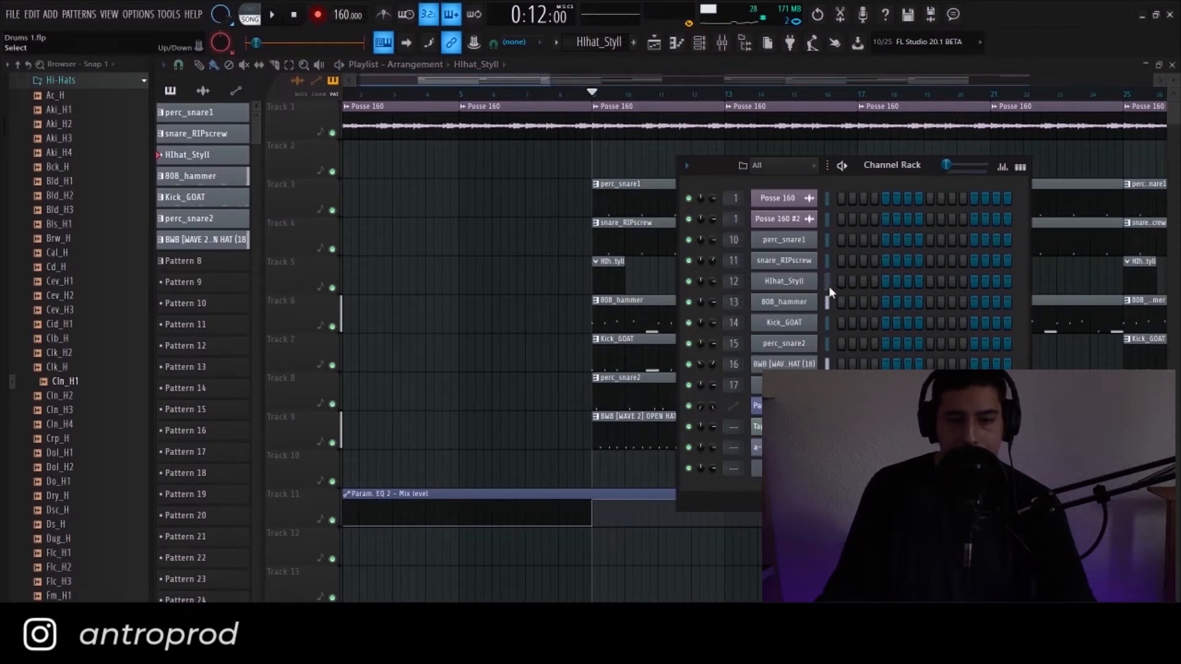
{"action": "key", "text": "ctrl+v"}
{"action": "key", "text": "space"}
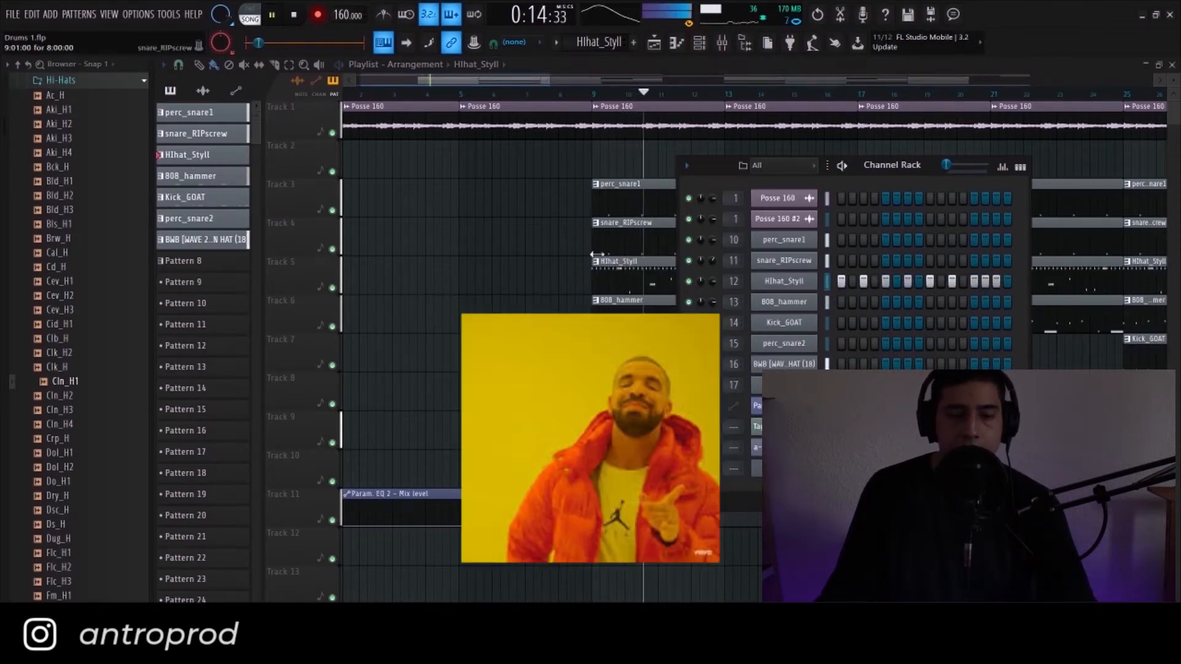
{"action": "key", "text": "space"}
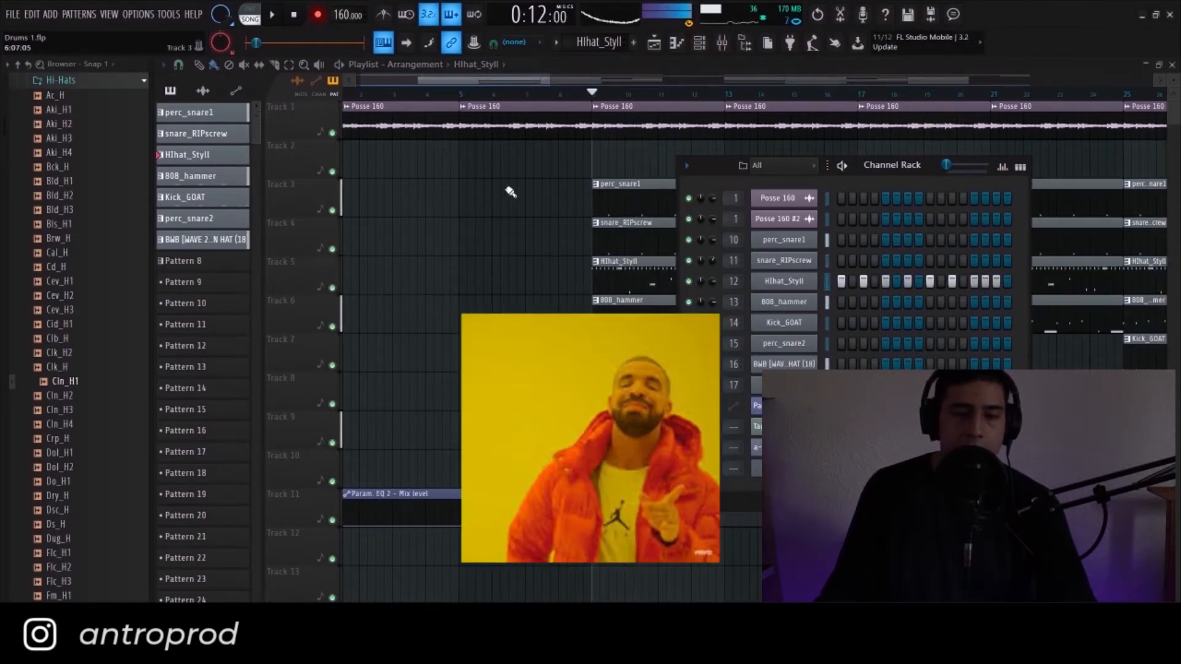
{"action": "key", "text": "F6"}
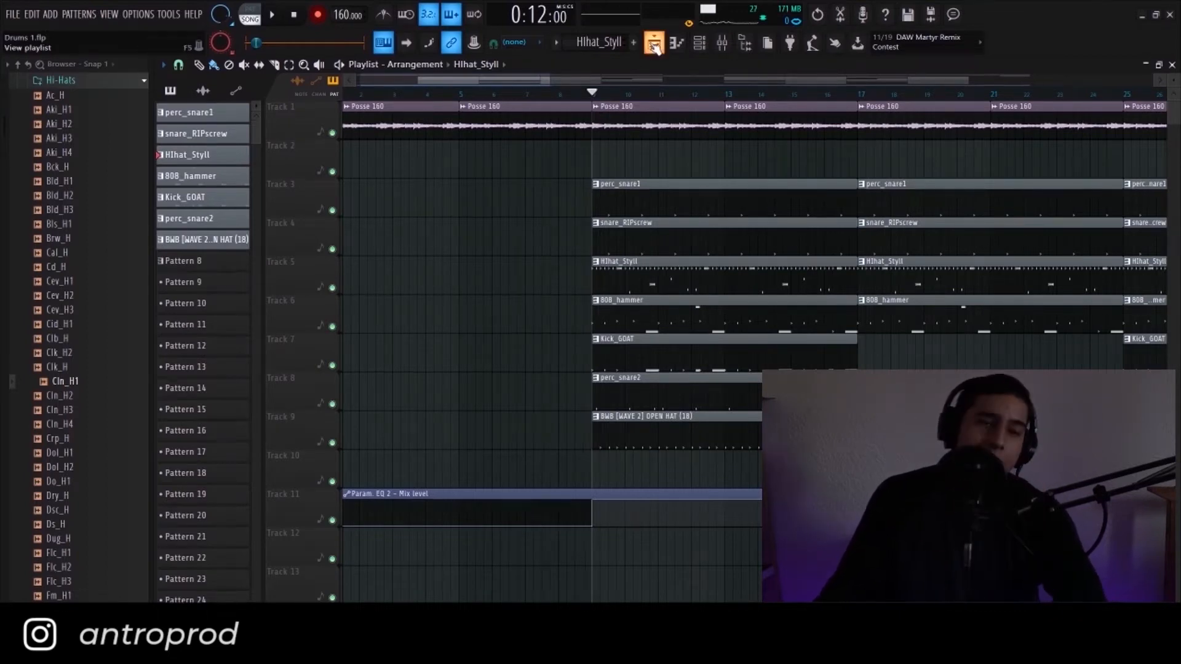
- Add a Fruity Compressor to slot 6 of the SAMPLE mixer track with threshold -22.0 dB, ratio 11.7:1 and gain 4.5 dB
{"action": "left_click_drag", "start_coordinate": [661, 101], "coordinate": [1081, 117]}
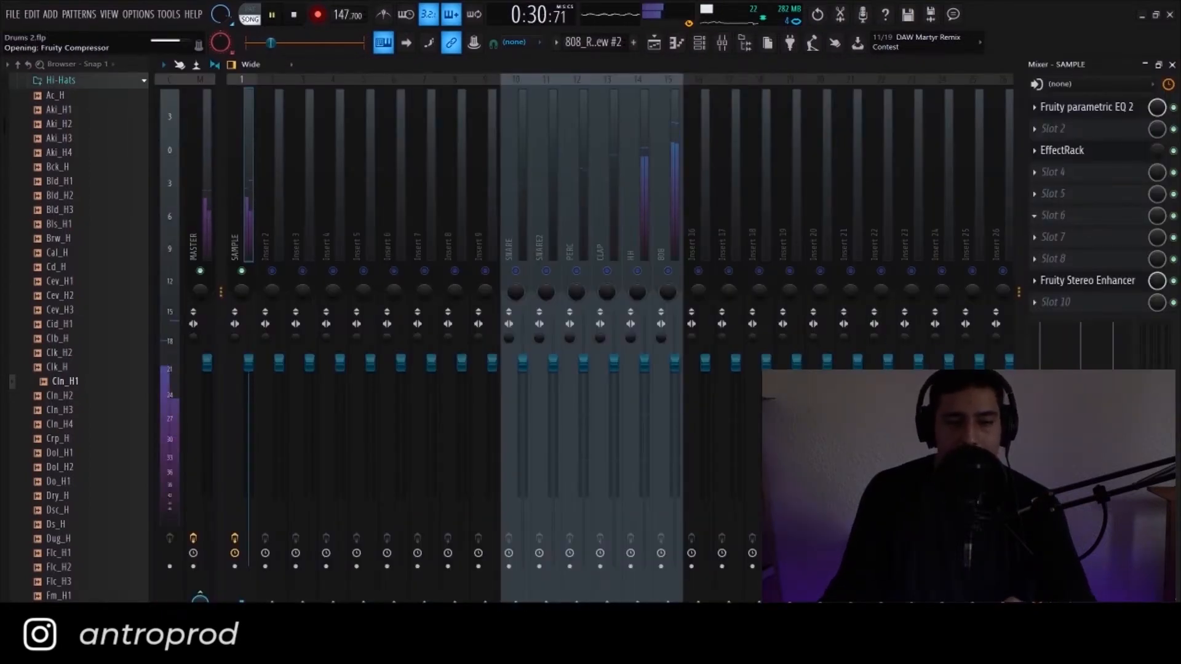
{"action": "left_click_drag", "start_coordinate": [317, 156], "coordinate": [317, 117]}
{"action": "mouse_move", "coordinate": [200, 164]}
{"action": "left_mouse_down"}
{"action": "mouse_move", "coordinate": [200, 213]}
{"action": "mouse_move", "coordinate": [198, 148]}
{"action": "mouse_move", "coordinate": [200, 161]}
{"action": "left_mouse_up"}
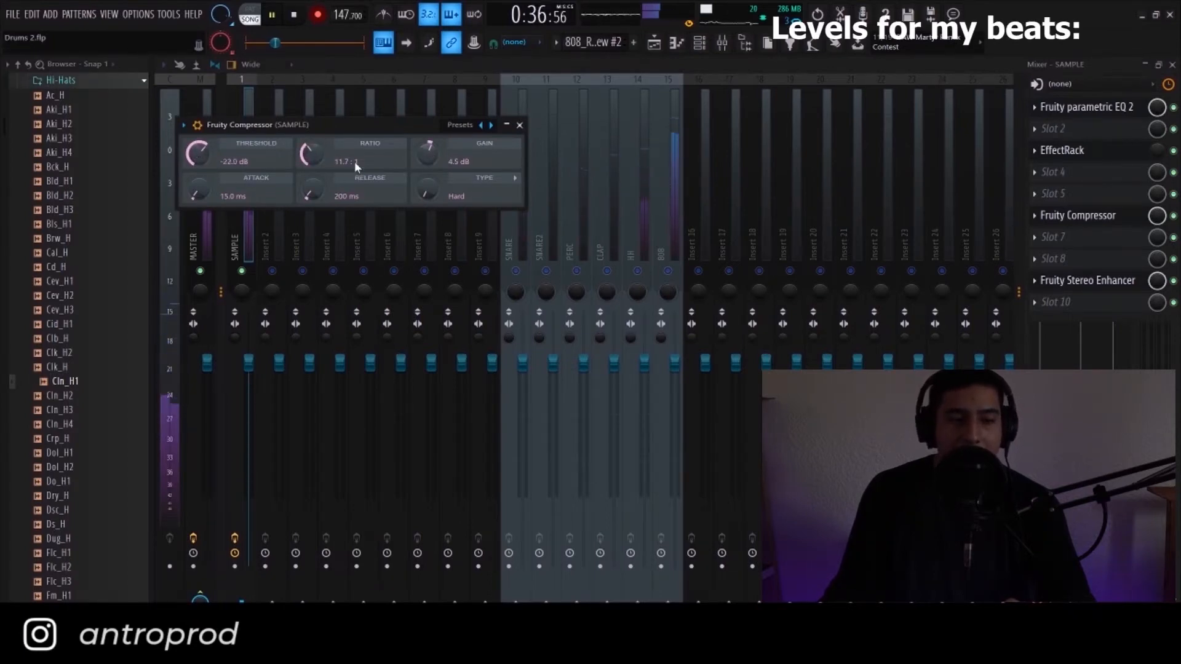
{"action": "left_click", "coordinate": [520, 125]}
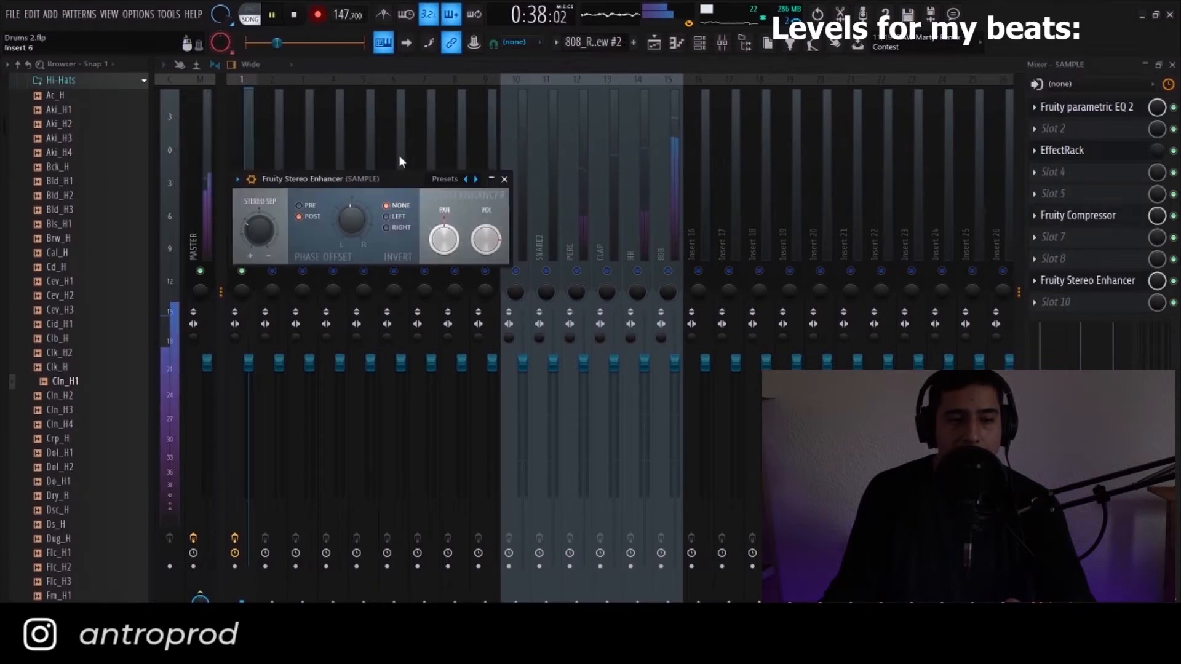
- Review the SAMPLE track's effects: Fruity Stereo Enhancer, Fruity parametric EQ 2, EffectRack and Fruity Compressor
{"action": "left_click", "coordinate": [504, 179]}
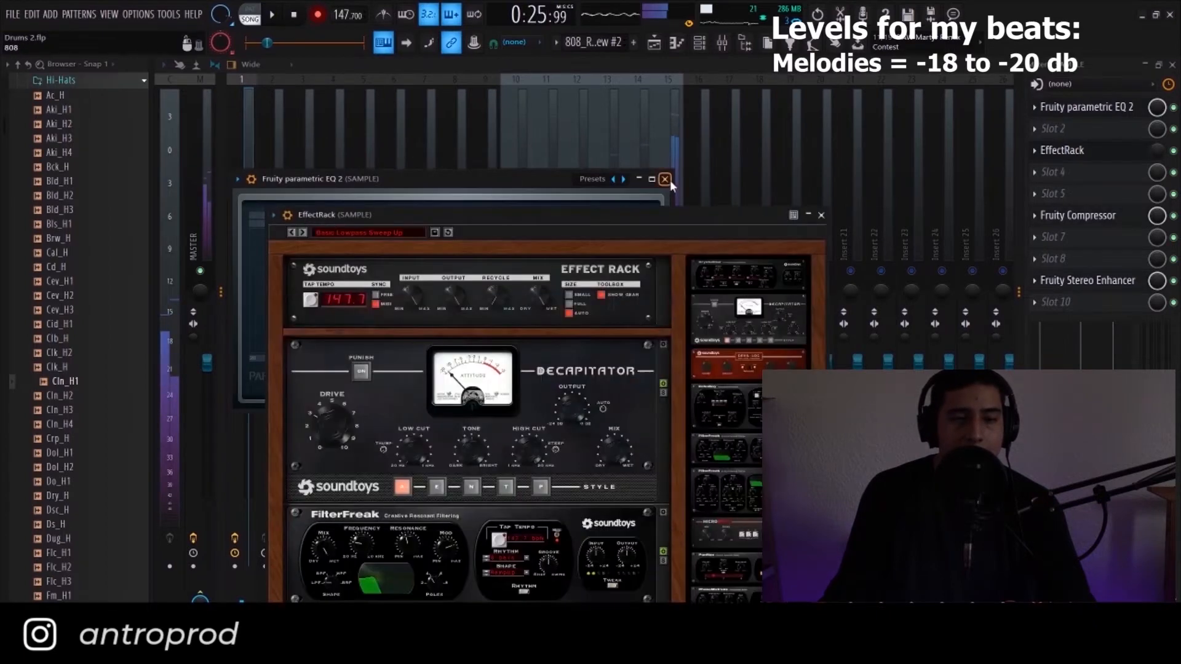
{"action": "left_click", "coordinate": [665, 179]}
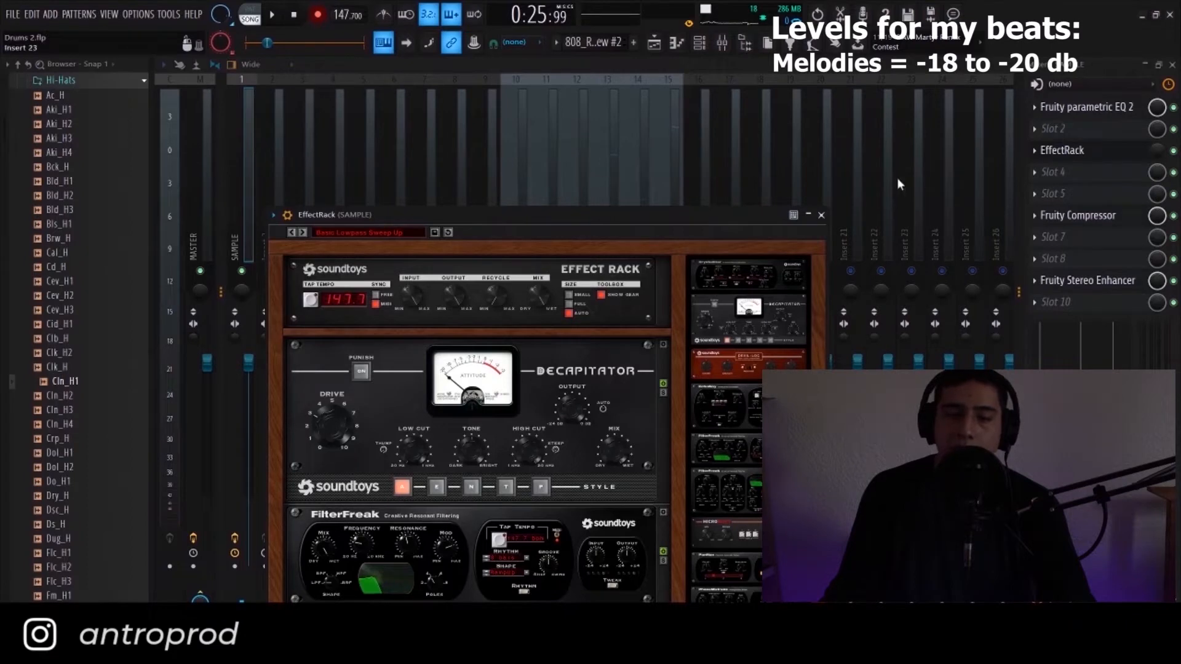
{"action": "left_click", "coordinate": [1093, 220]}
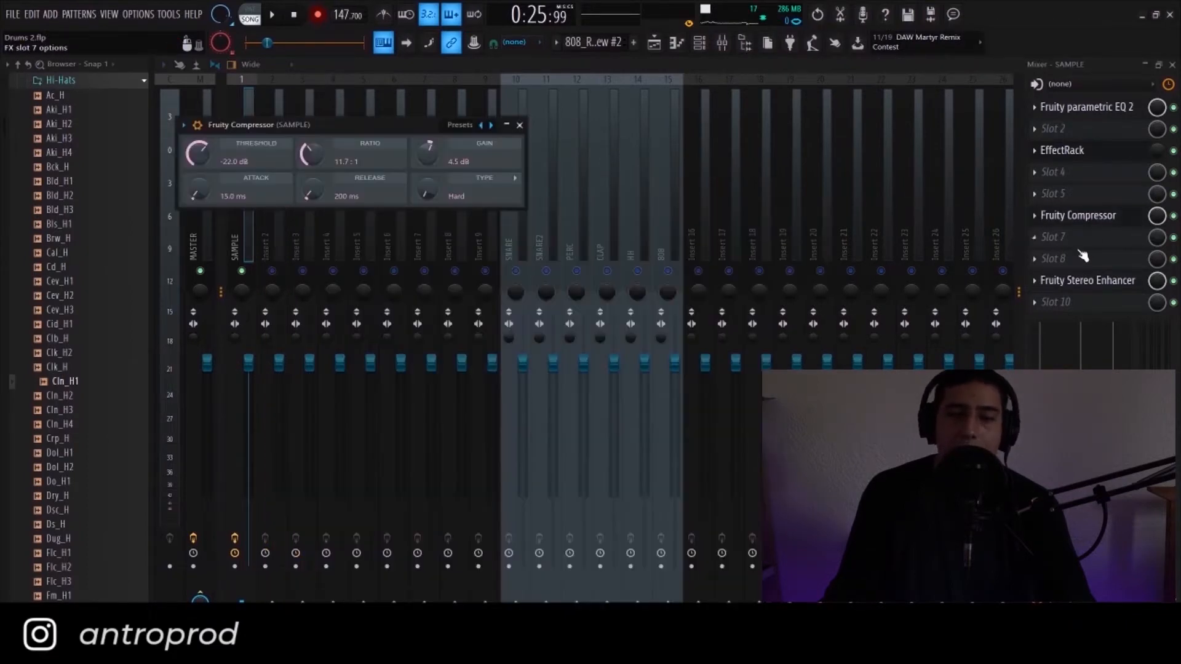
{"action": "left_click", "coordinate": [1090, 115]}
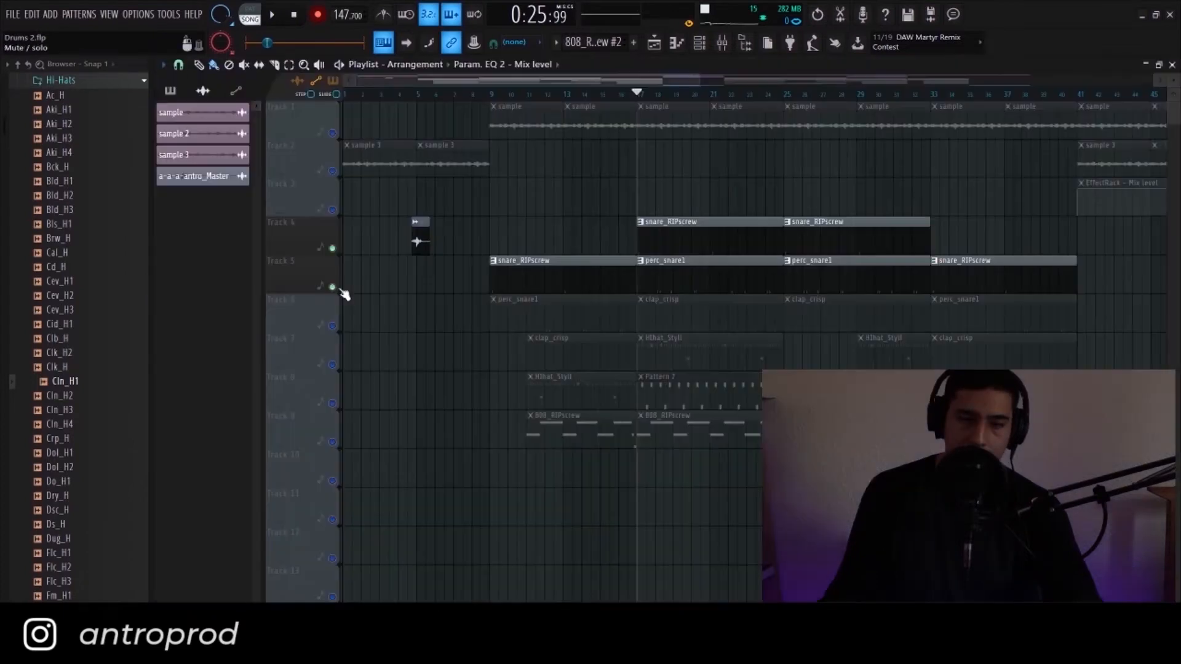
- Unmute tracks 6 to 9 in the playlist
{"action": "left_click", "coordinate": [333, 325]}
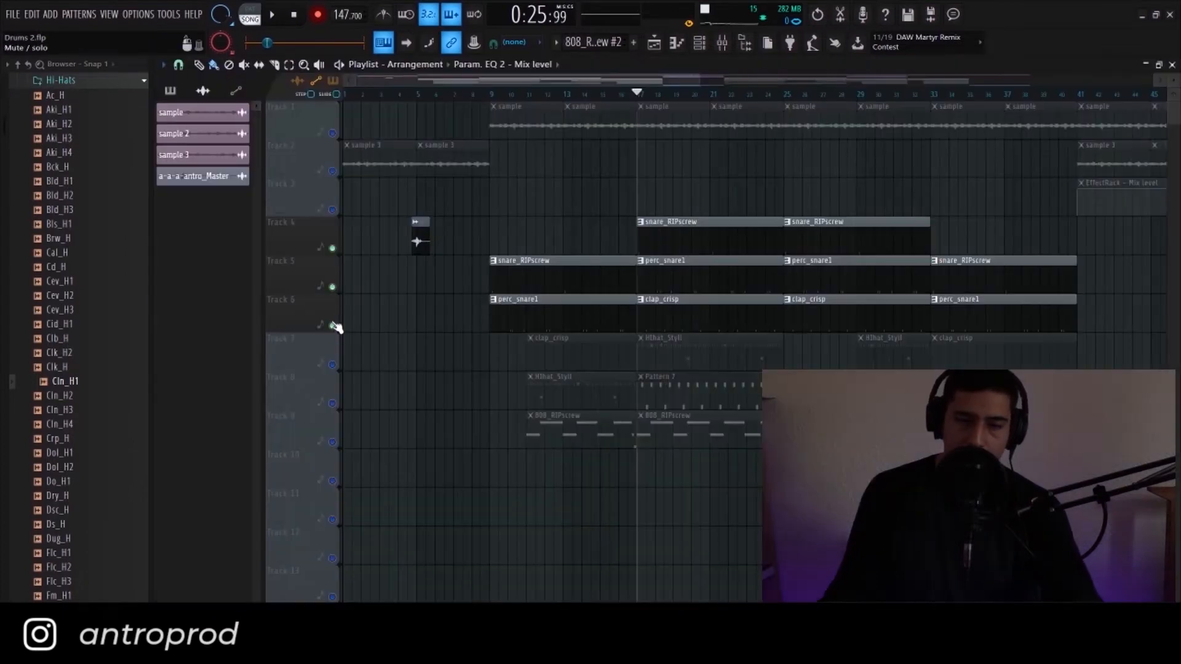
{"action": "left_click", "coordinate": [332, 365]}
{"action": "left_click", "coordinate": [333, 403]}
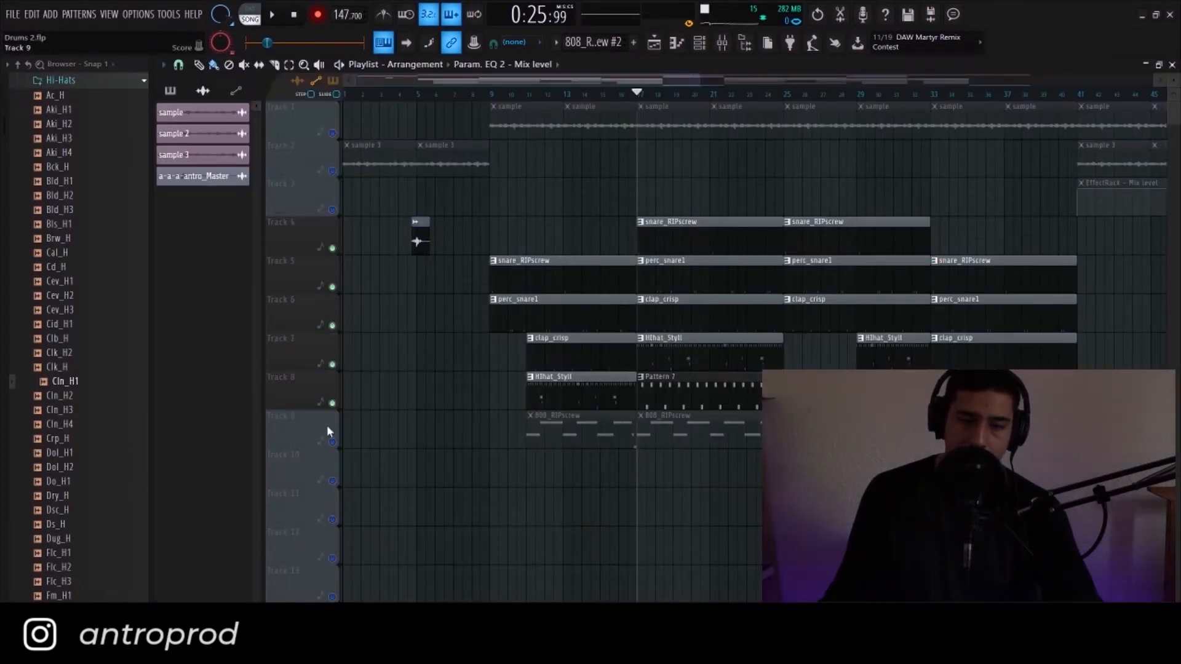
{"action": "left_click", "coordinate": [333, 442]}
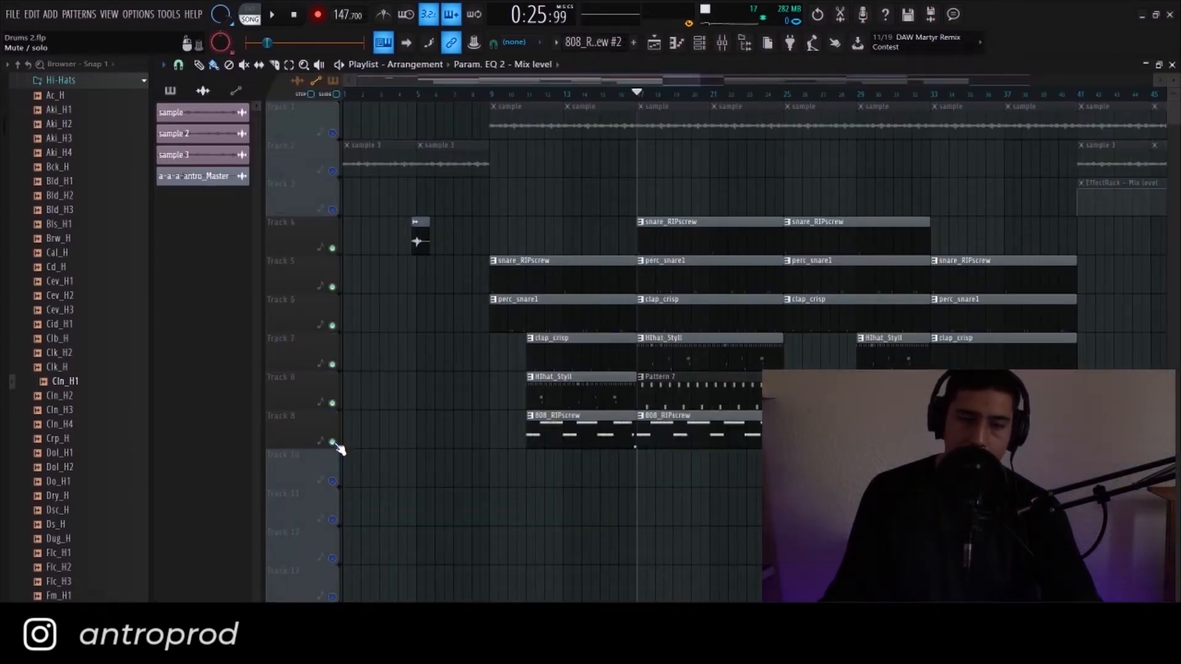
- Solo track 7 in the playlist and slightly lower the HH mixer track's volume while it plays
{"action": "right_click", "coordinate": [333, 364]}
{"action": "left_click", "coordinate": [720, 51]}
{"action": "key", "text": "space"}
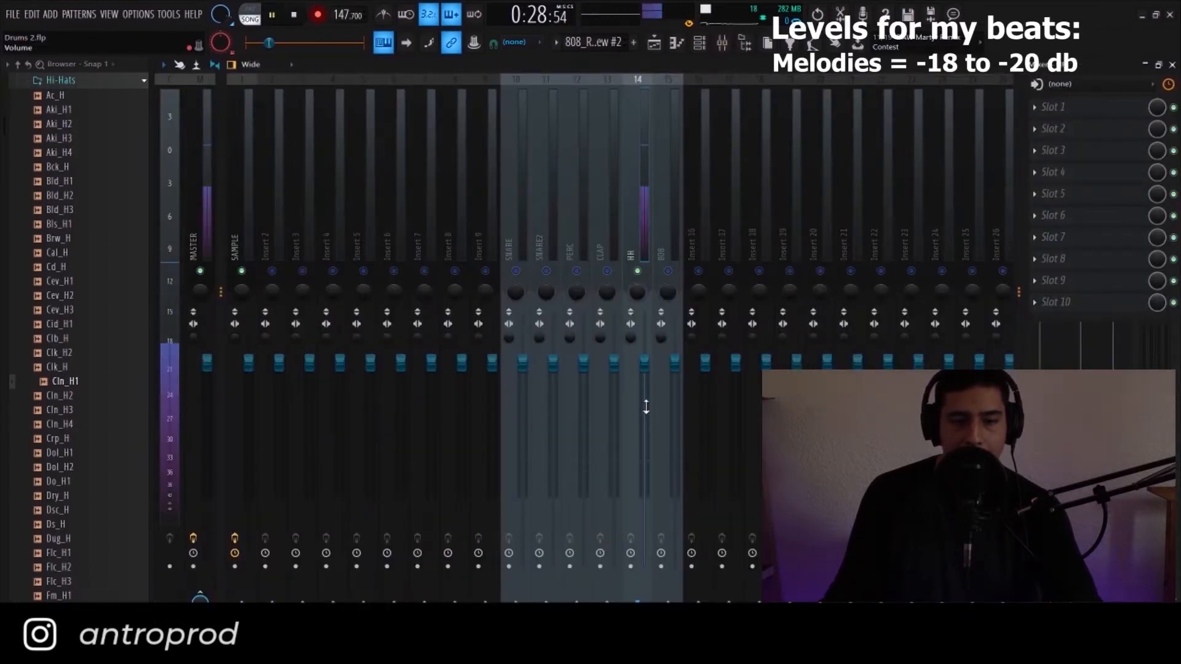
{"action": "left_click_drag", "start_coordinate": [644, 369], "coordinate": [645, 383]}
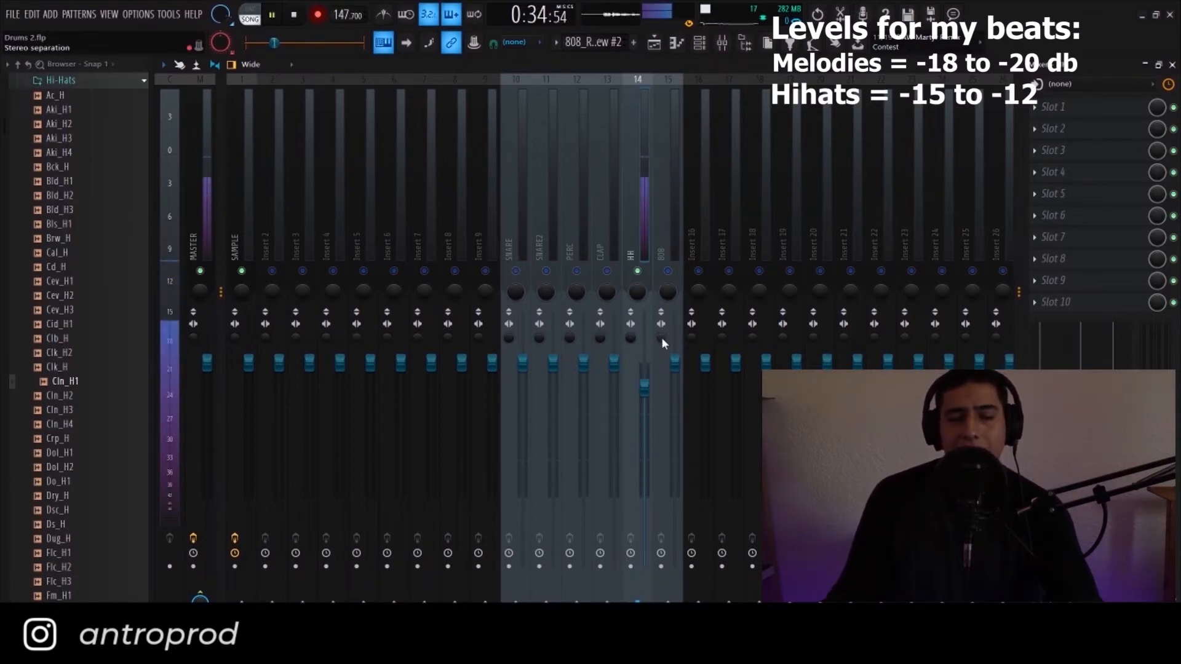
- Unmute the snare, perc and clap tracks 4, 5 and 6 alongside the hi-hats in the playlist and play them
{"action": "left_click", "coordinate": [654, 42]}
{"action": "key", "text": "space"}
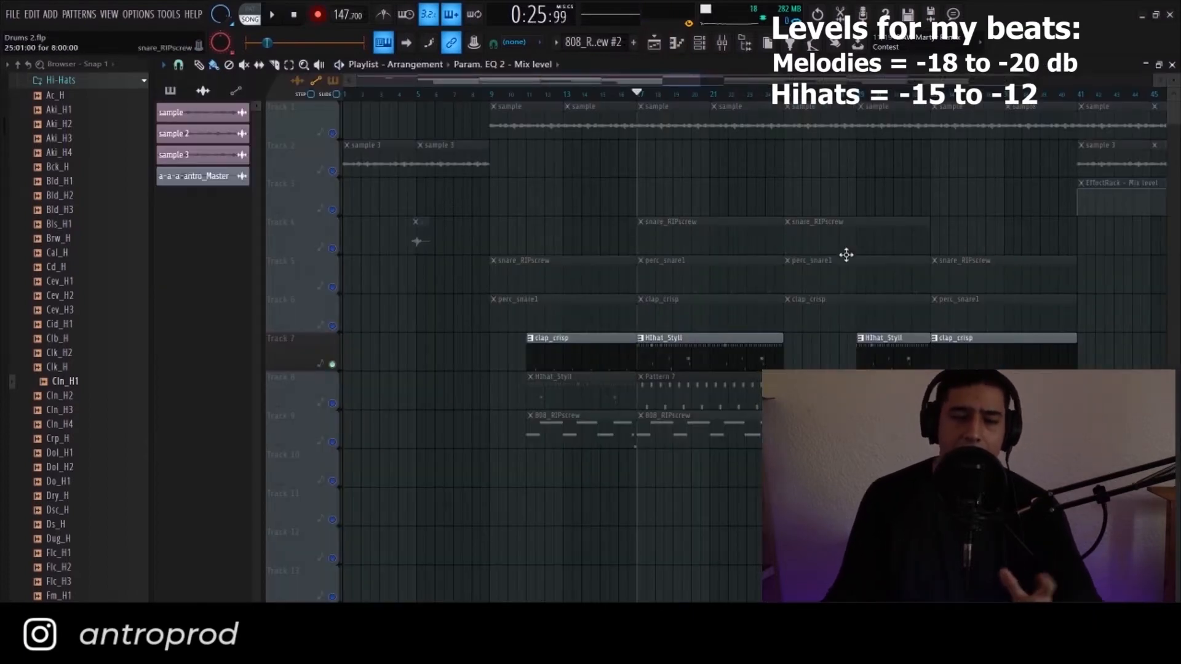
{"action": "left_click", "coordinate": [333, 248]}
{"action": "left_click", "coordinate": [333, 286]}
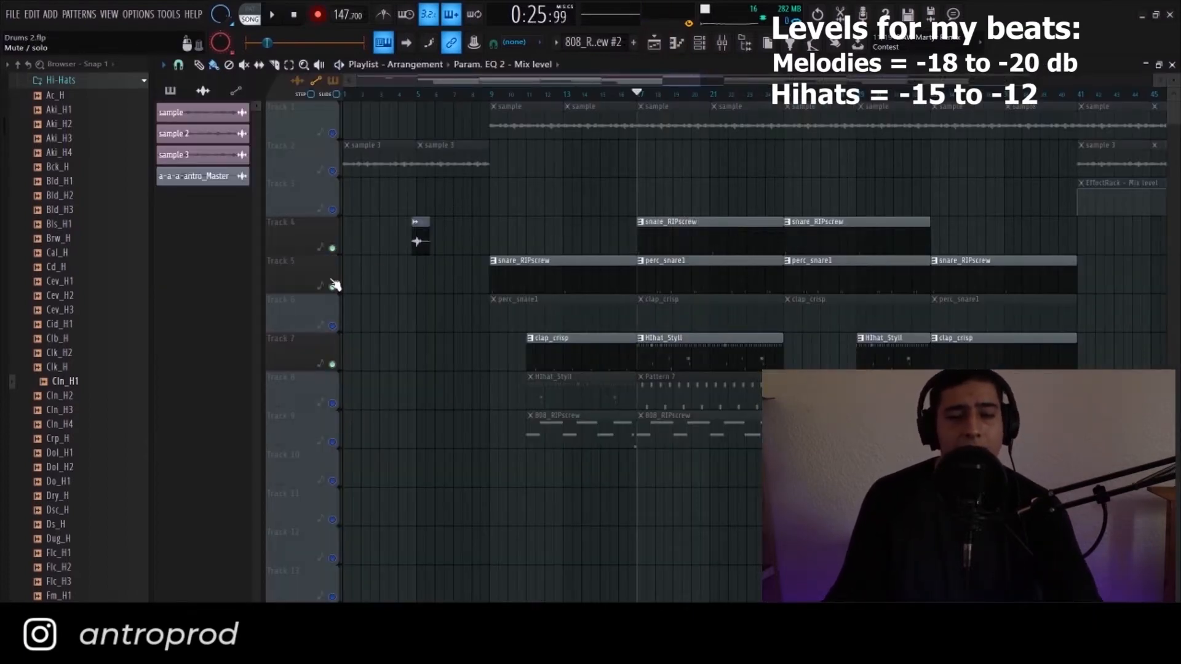
{"action": "key", "text": "space"}
{"action": "key", "text": "space"}
{"action": "key", "text": "space"}
{"action": "key", "text": "space"}
{"action": "left_click", "coordinate": [333, 325]}
{"action": "key", "text": "space"}
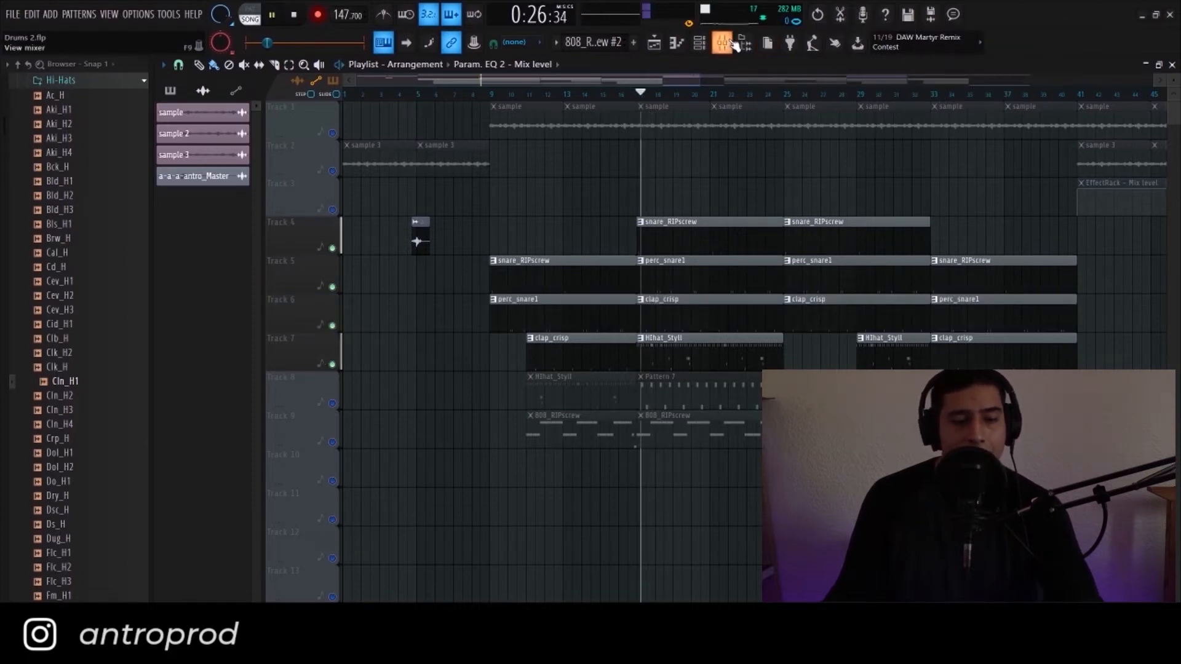
- Slightly raise the CLAP mixer track's volume and play the drums to check it
{"action": "left_click", "coordinate": [723, 43]}
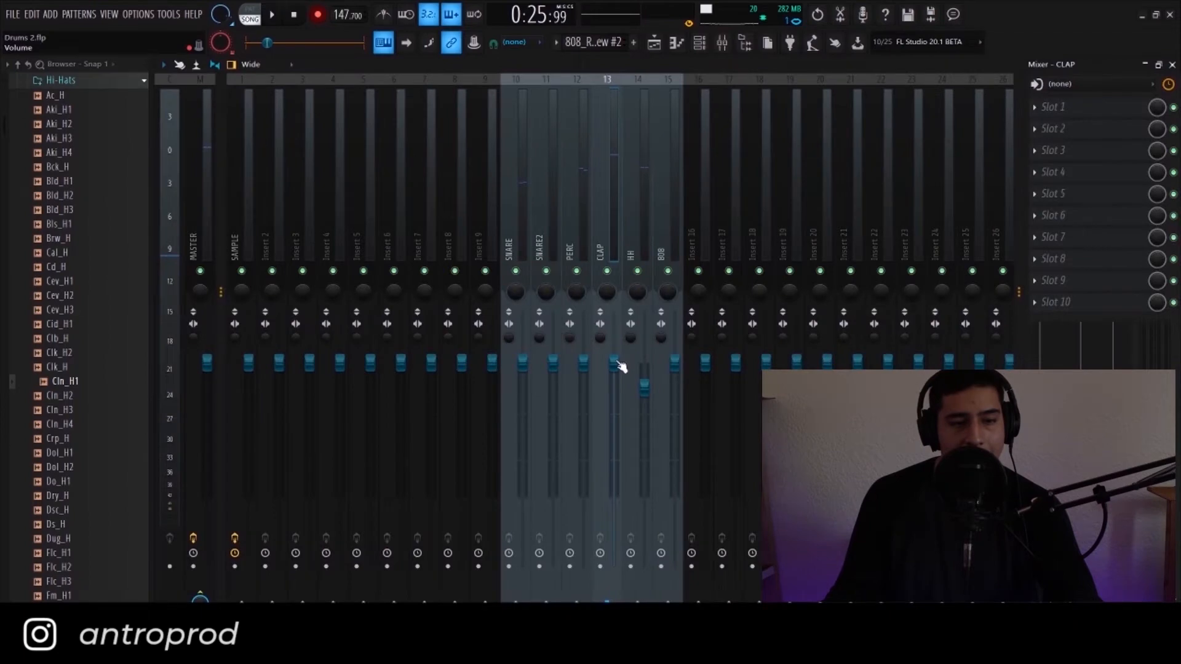
{"action": "left_click_drag", "start_coordinate": [620, 368], "coordinate": [621, 356]}
{"action": "key", "text": "space"}
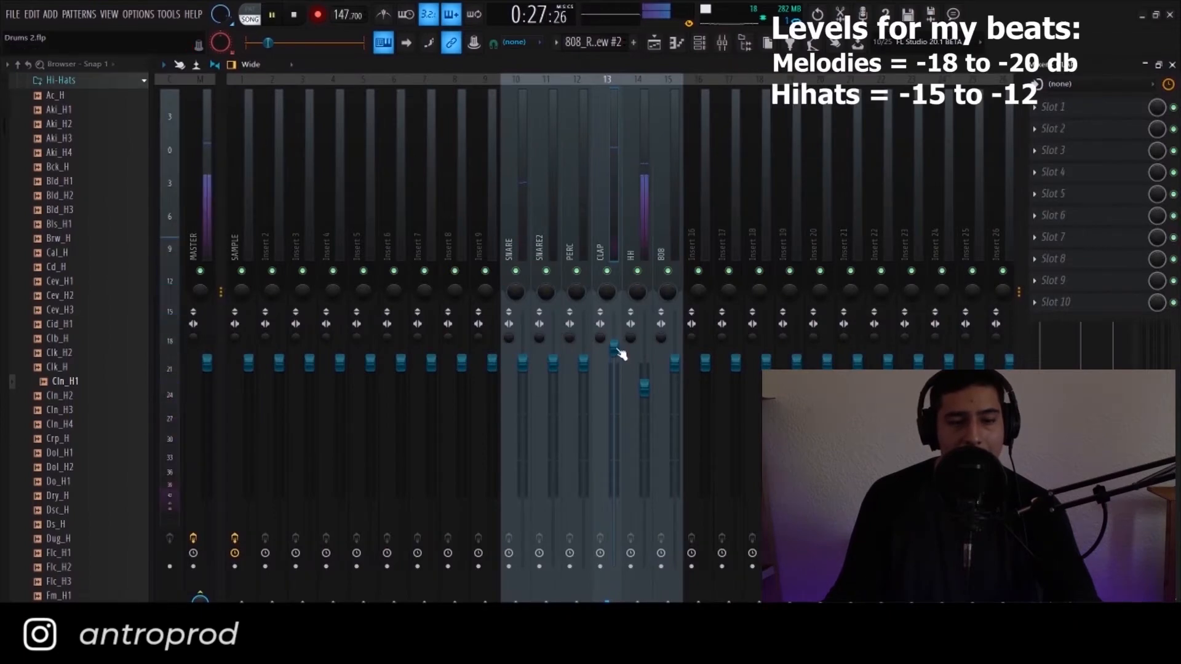
- Solo the 808 on playlist track 9 and check its level and the MASTER track in the mixer
{"action": "left_click", "coordinate": [655, 47]}
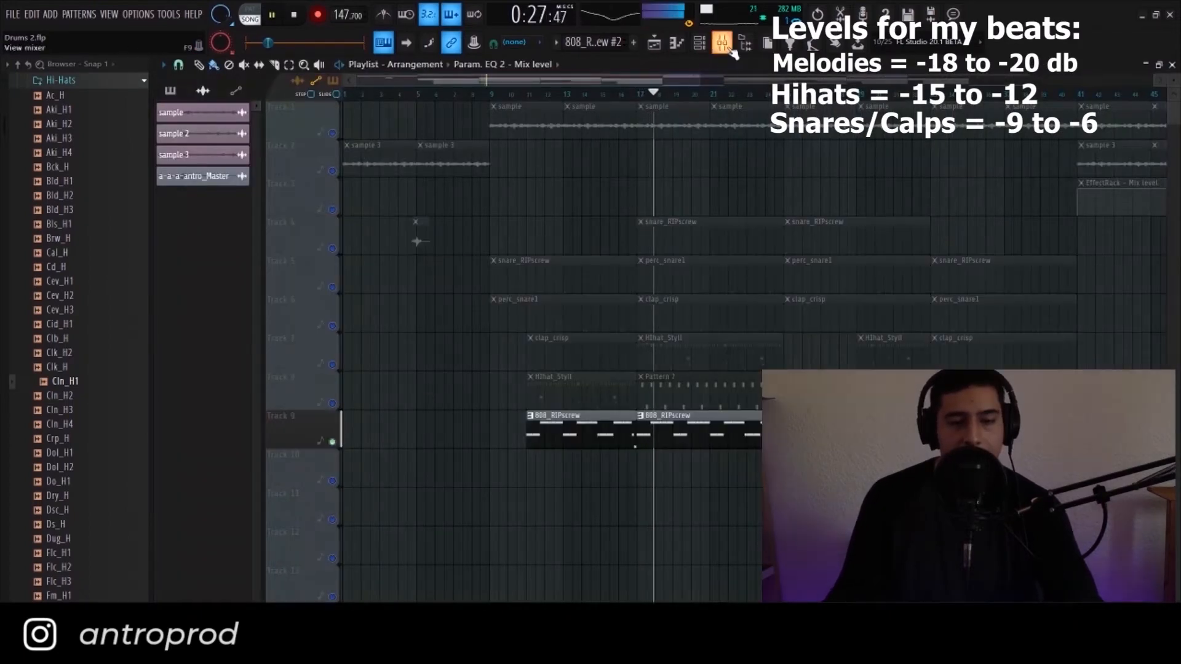
{"action": "left_click", "coordinate": [724, 46]}
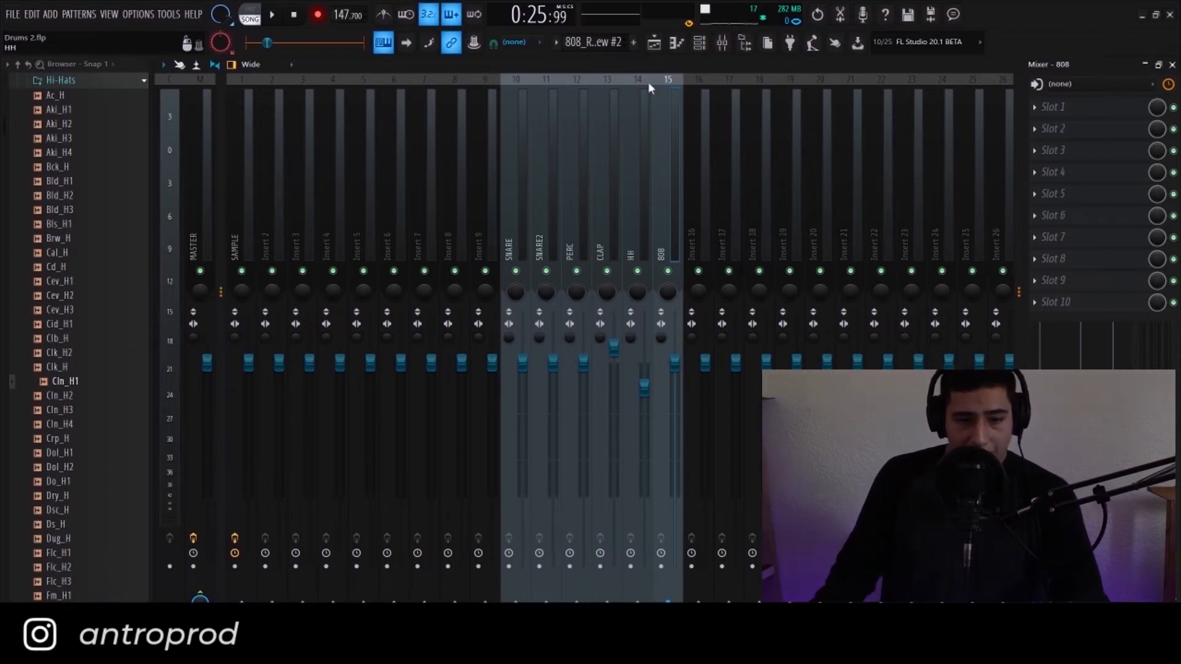
{"action": "left_click", "coordinate": [664, 49]}
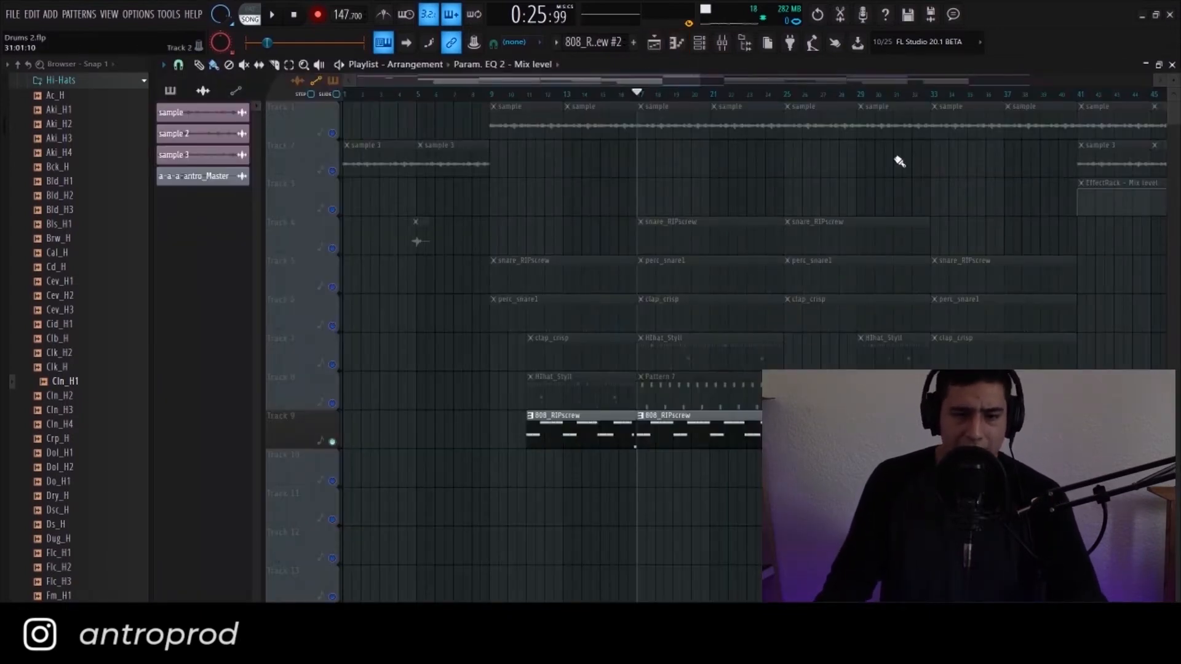
{"action": "key", "text": "F9"}
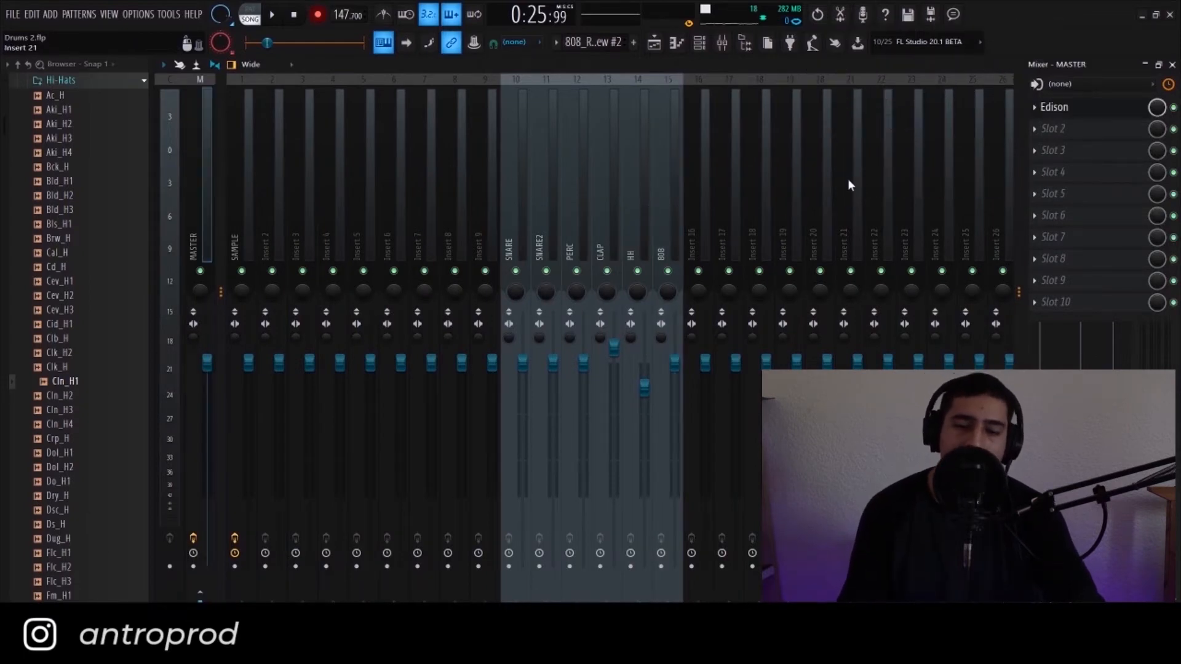
{"action": "left_click", "coordinate": [654, 42]}
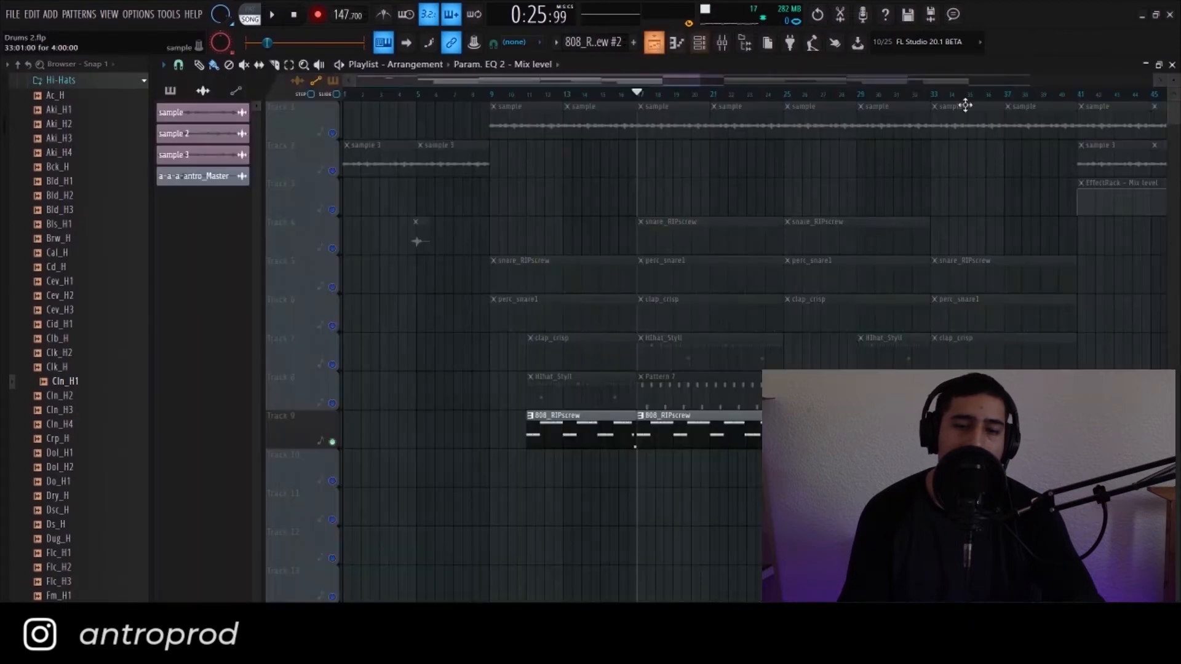
- Unsolo the 808 on playlist track 9 so every track is active and briefly play the arrangement
{"action": "right_click", "coordinate": [333, 439]}
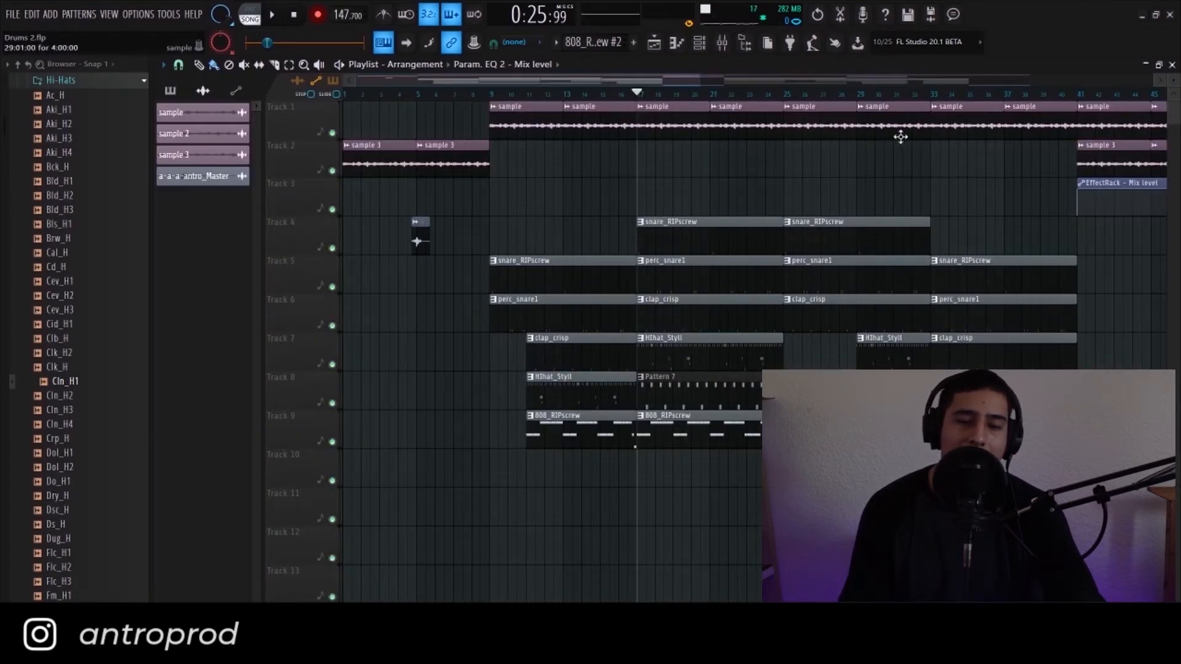
{"action": "key", "text": "space"}
{"action": "key", "text": "space"}
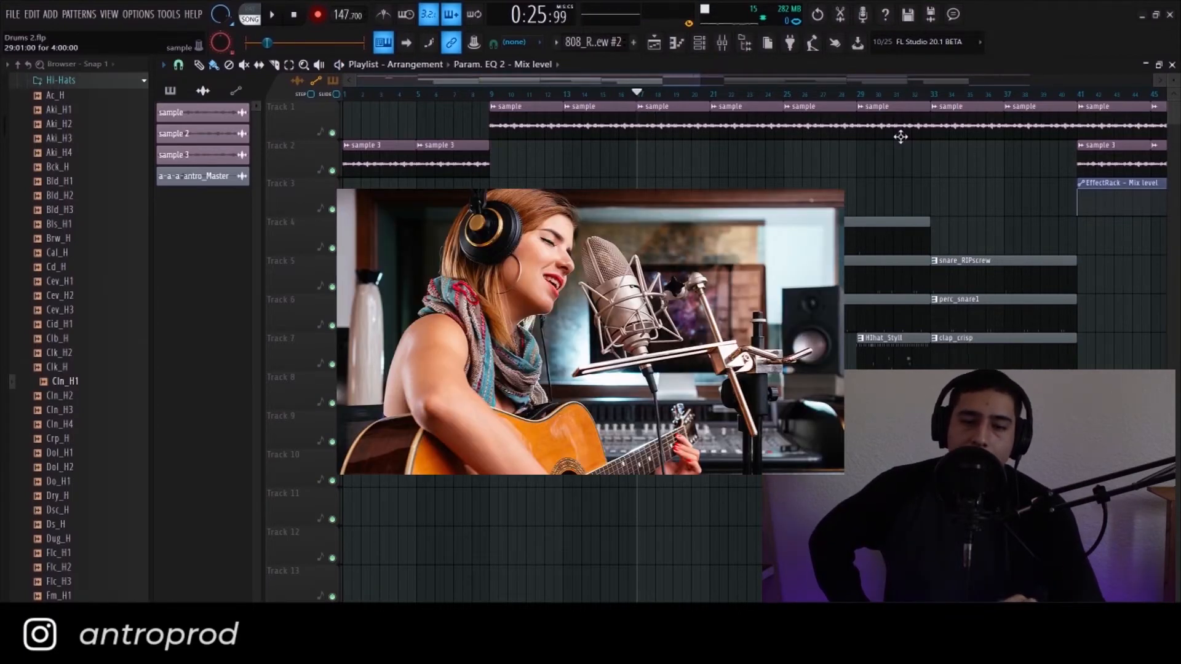
- Open the mixer and look through the drum tracks SNARE, SNARE2, PERC, CLAP, HH and 808
{"action": "key", "text": "F9"}
{"action": "left_click", "coordinate": [516, 205]}
{"action": "key", "text": "Right"}
{"action": "key", "text": "Right"}
{"action": "key", "text": "Right"}
{"action": "key", "text": "Right"}
{"action": "key", "text": "Right"}
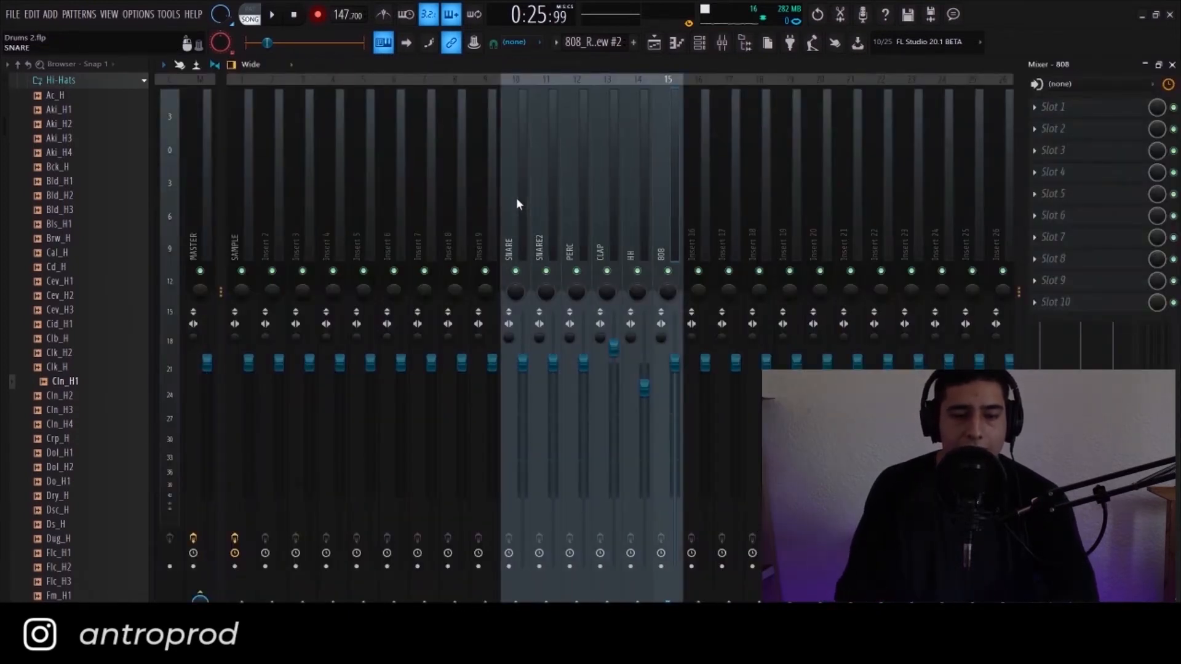
{"action": "key", "text": "Left"}
{"action": "key", "text": "Left"}
{"action": "key", "text": "Left"}
{"action": "key", "text": "Left"}
{"action": "key", "text": "Left"}
{"action": "key", "text": "Left"}
{"action": "key", "text": "Right"}
{"action": "key", "text": "Right"}
{"action": "key", "text": "Right"}
{"action": "key", "text": "Right"}
{"action": "key", "text": "Right"}
{"action": "key", "text": "Right"}
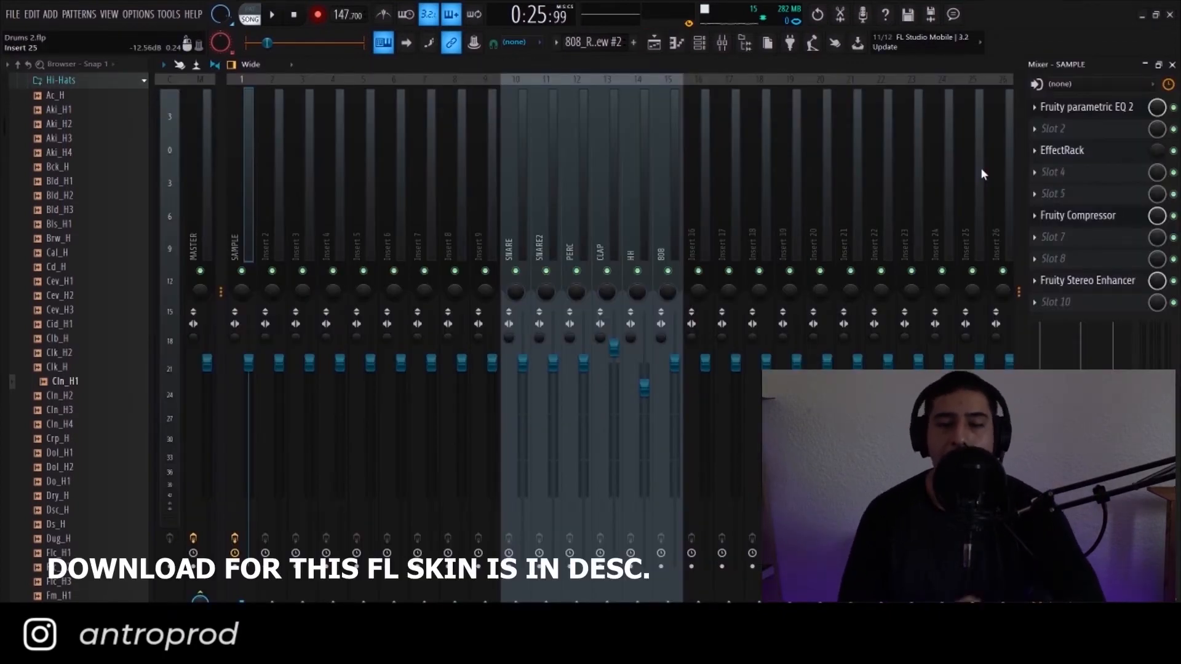
{"action": "left_click", "coordinate": [516, 245]}
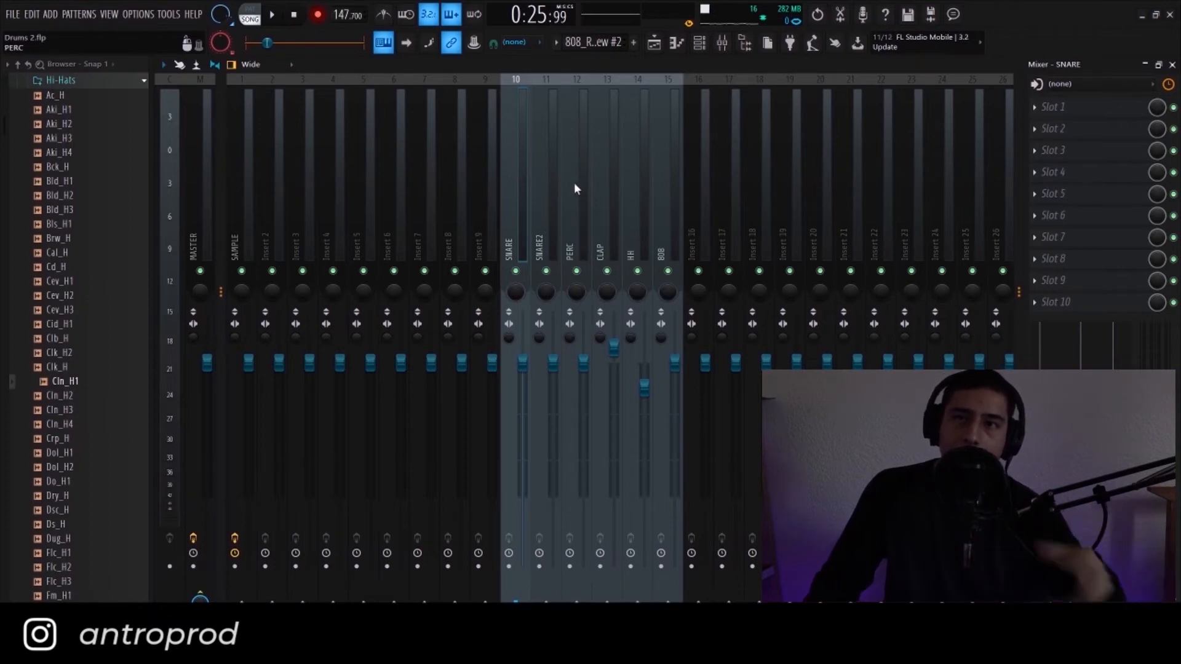
- Solo the CLAP mixer track and cut its low frequencies with Fruity parametric EQ 2 in slot 4, using the 20Hz + 18kHz cut preset
{"action": "left_click", "coordinate": [609, 249]}
{"action": "right_click", "coordinate": [608, 272]}
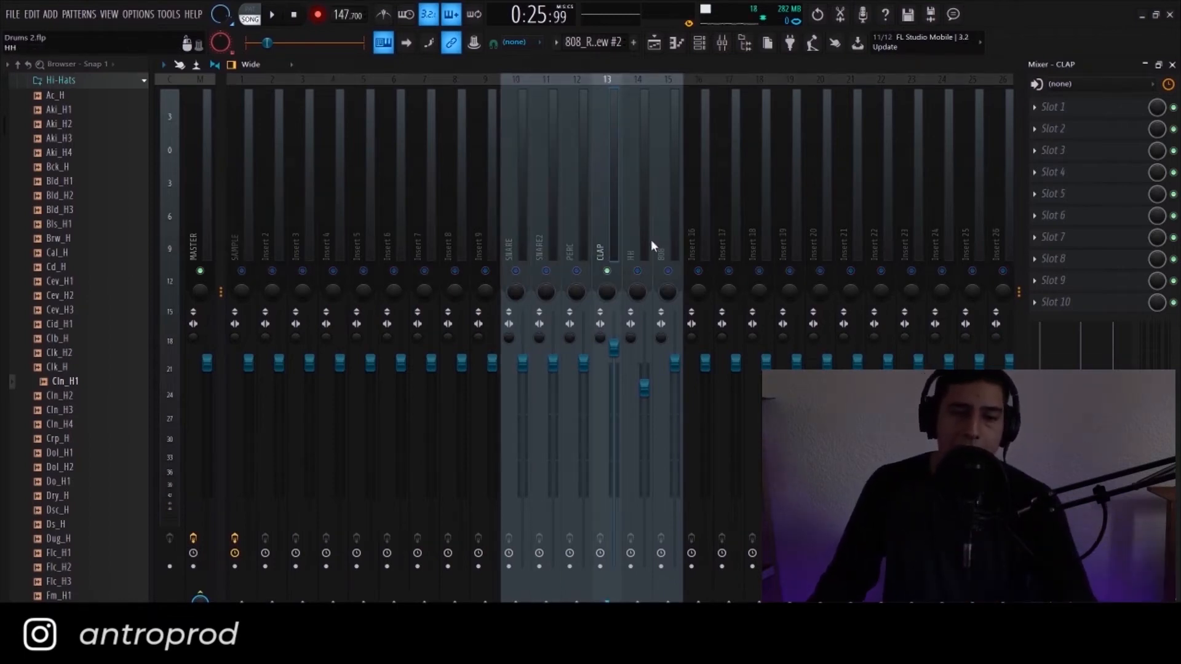
{"action": "left_click", "coordinate": [763, 321]}
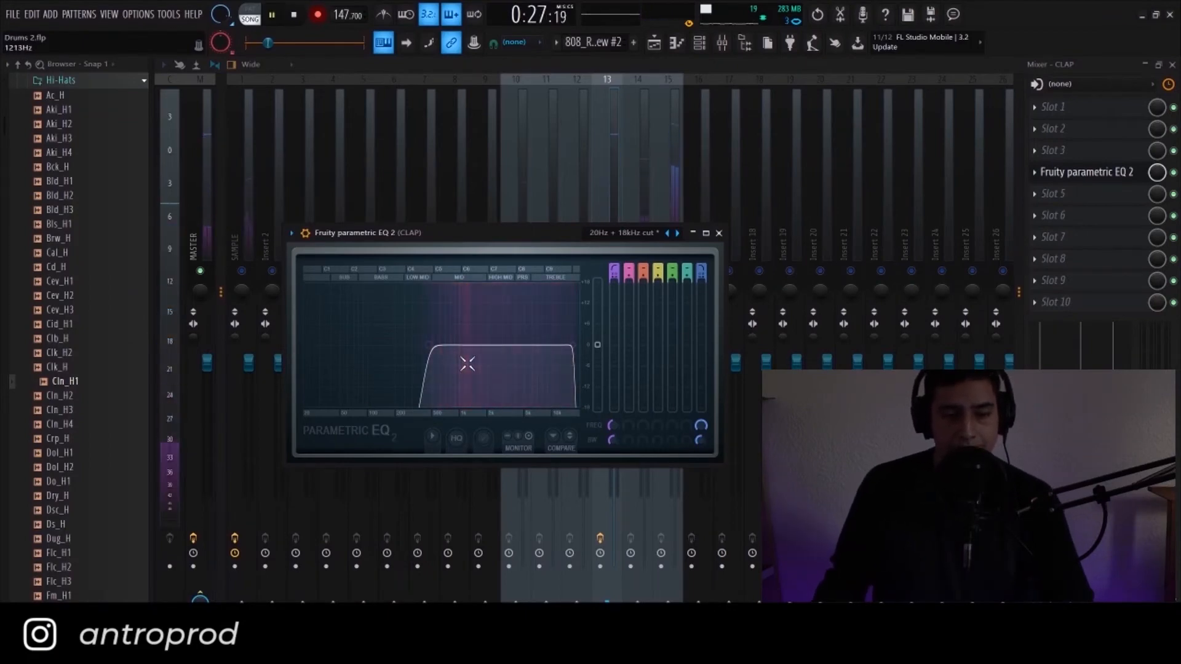
{"action": "key", "text": "space"}
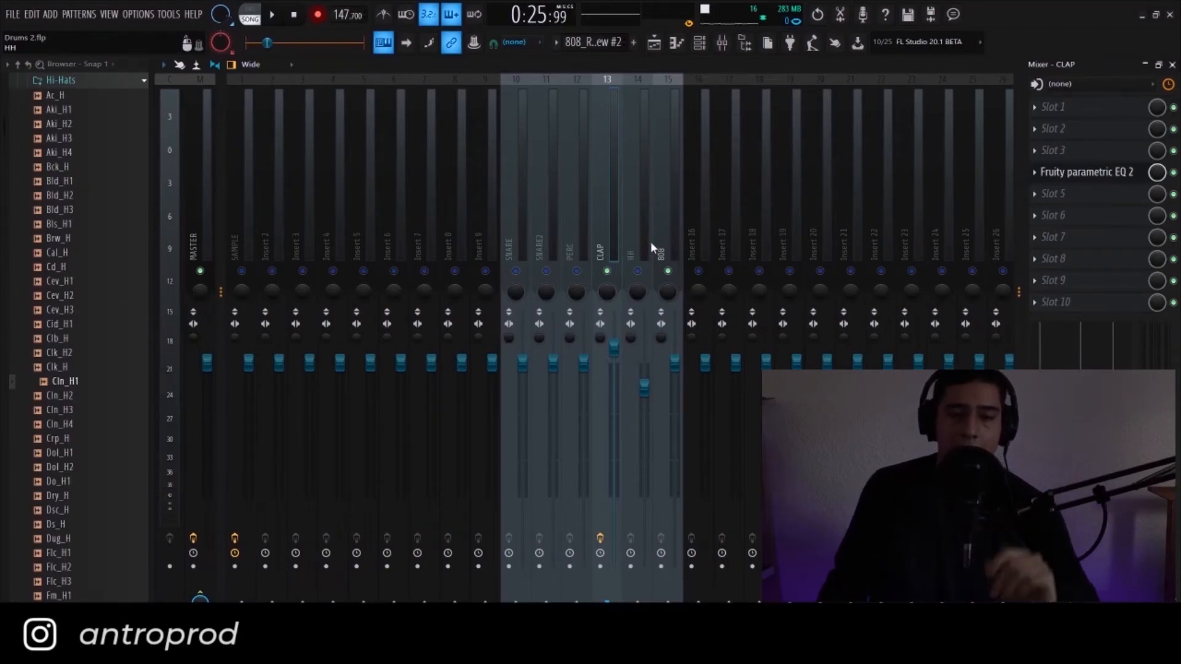
- Add Fruity parametric EQ 2 to slot 4 of the HH mixer track, load the 20Hz + 18kHz cut preset and start playback
{"action": "left_click", "coordinate": [640, 234]}
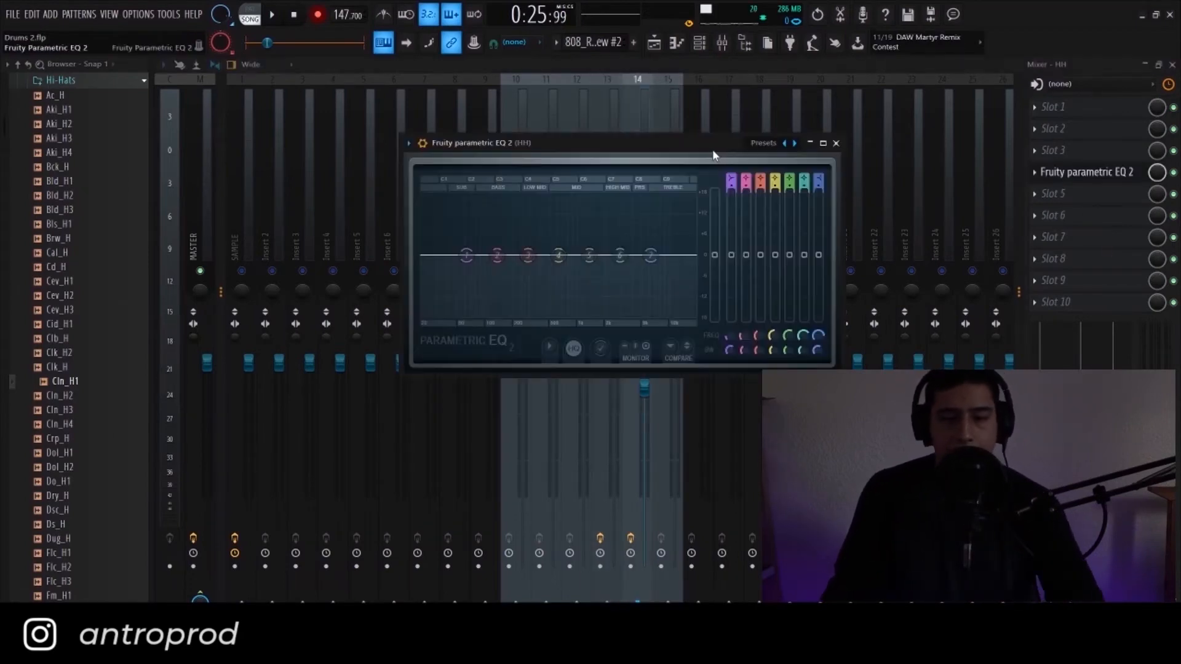
{"action": "left_click_drag", "start_coordinate": [713, 152], "coordinate": [976, 238]}
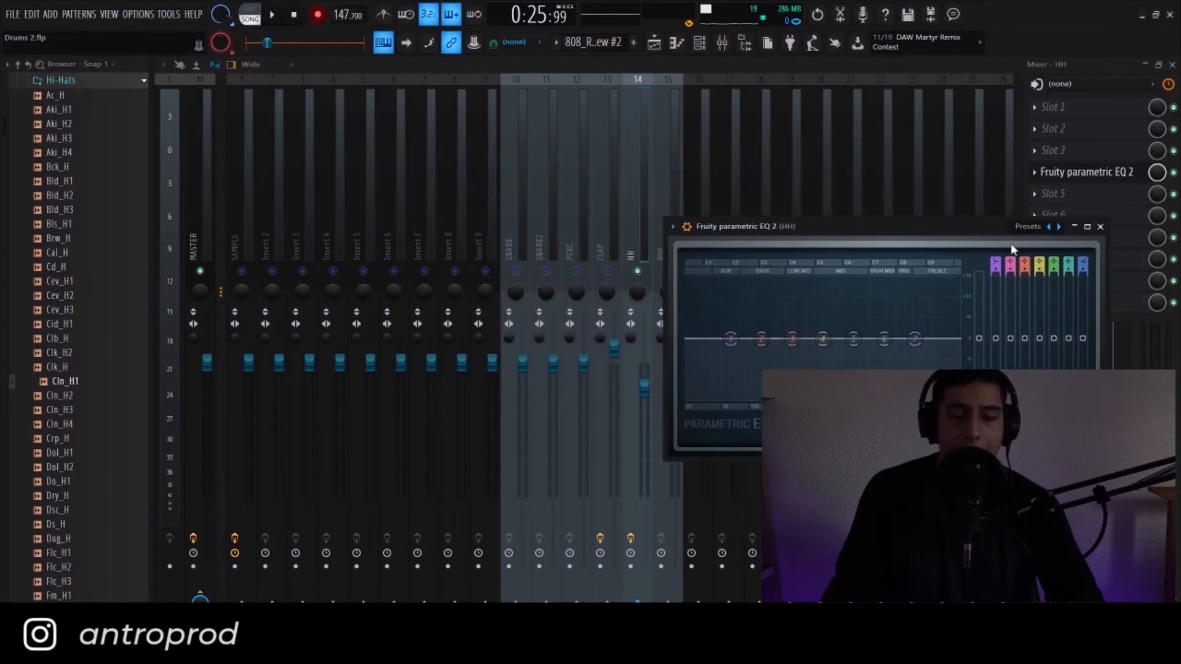
{"action": "left_click", "coordinate": [1059, 226]}
{"action": "key", "text": "space"}
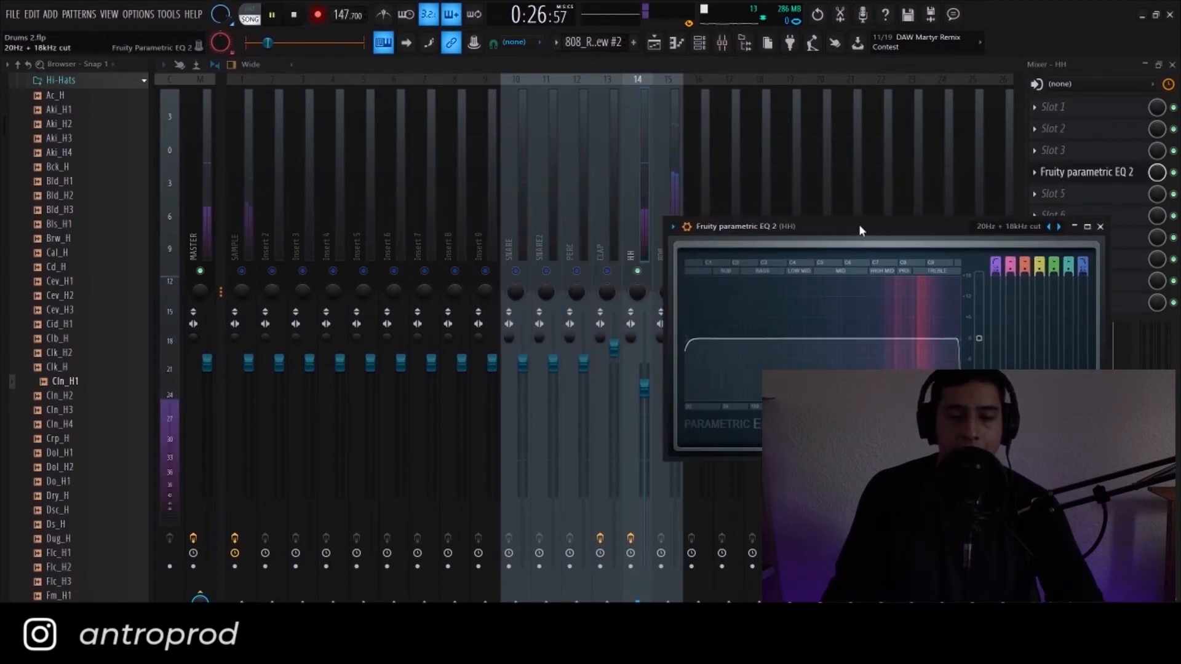
- Raise the hi-hat EQ's high-pass band to about 1763 Hz and lower its low-pass band to about 17415 Hz while listening
{"action": "left_click_drag", "start_coordinate": [687, 339], "coordinate": [864, 339]}
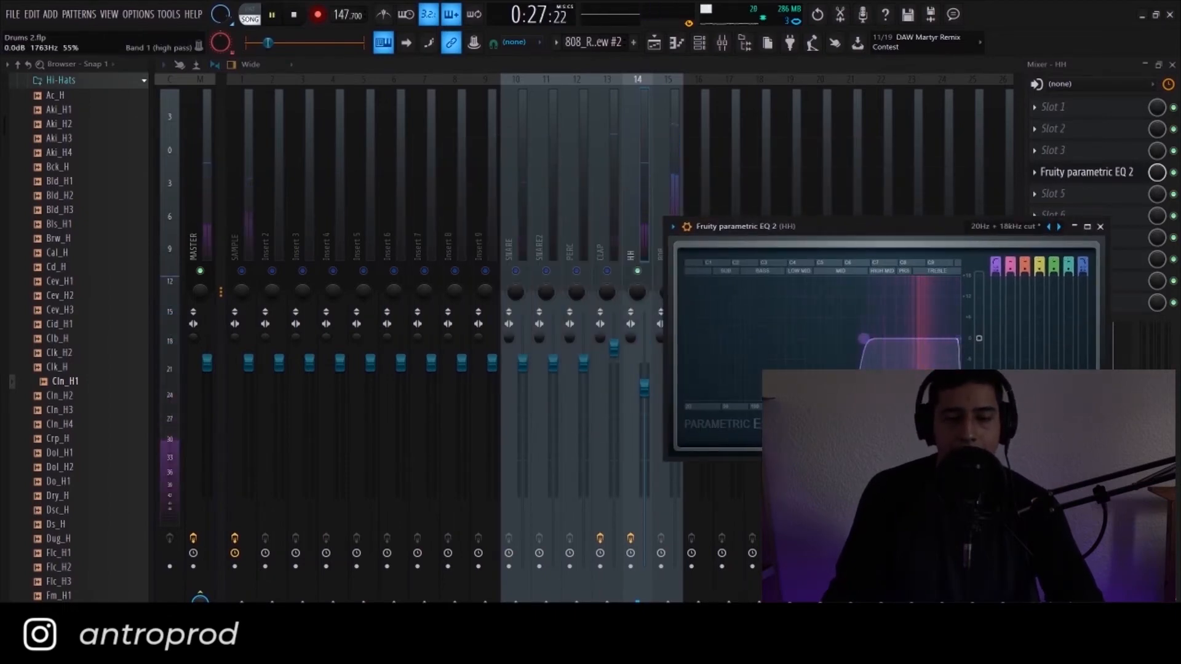
{"action": "left_click_drag", "start_coordinate": [960, 339], "coordinate": [956, 339]}
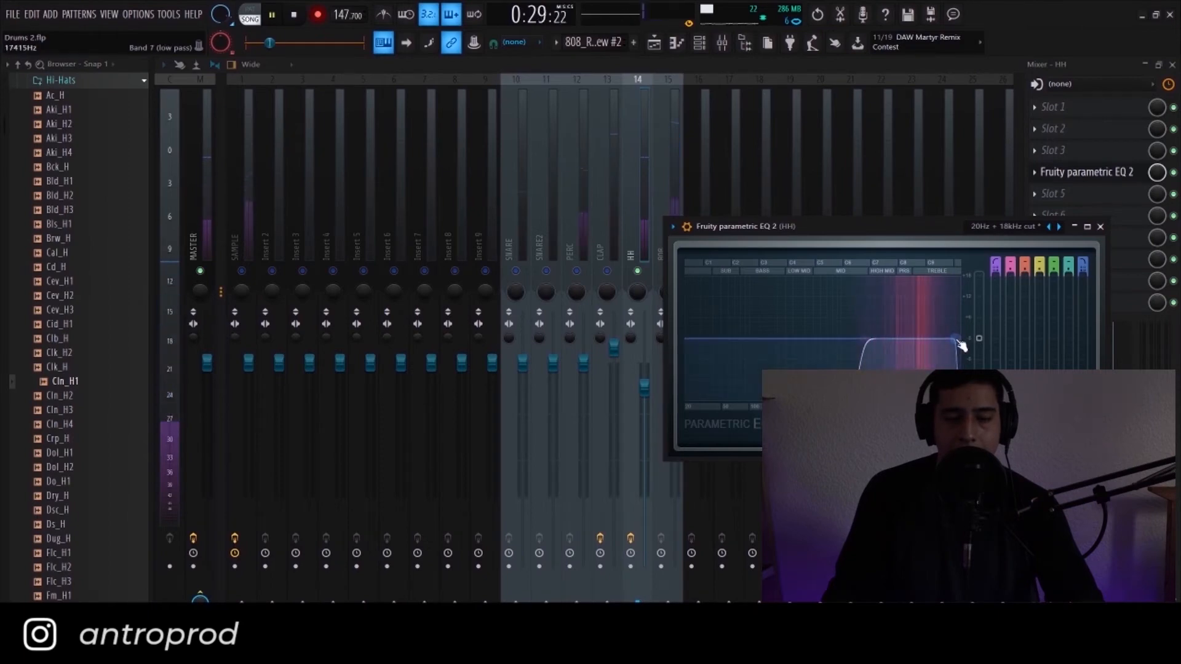
{"action": "key", "text": "space"}
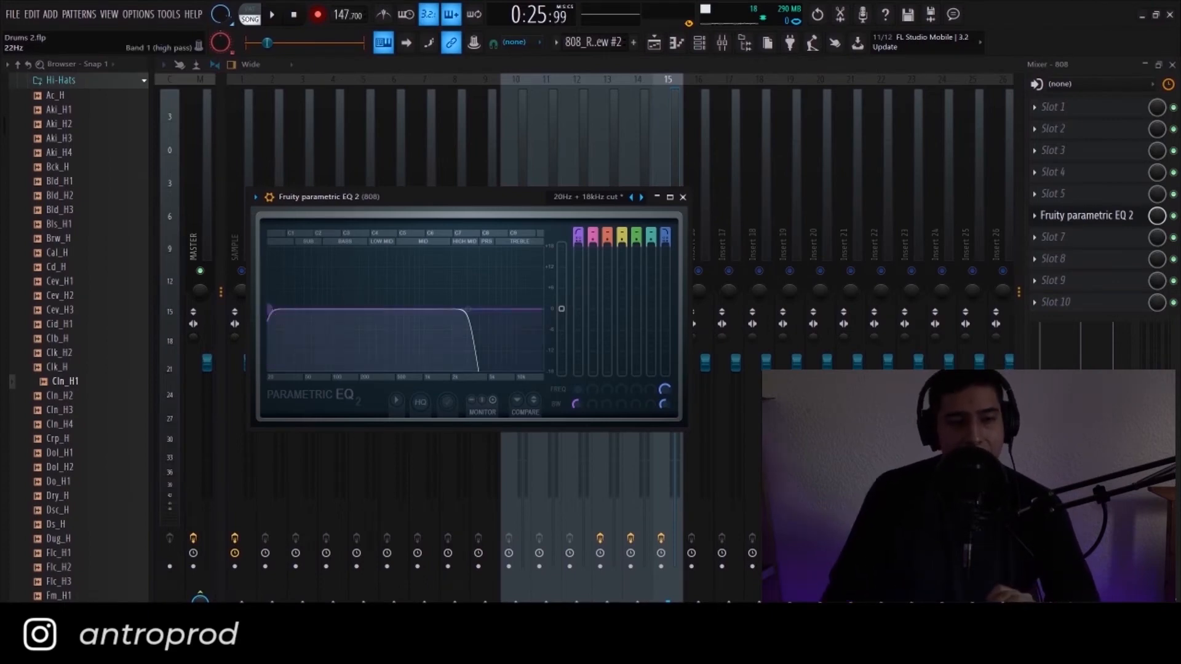
- Raise the high-pass band of the 808's Fruity parametric EQ 2 slightly, and move it back to the lowest frequencies
{"action": "left_click_drag", "start_coordinate": [269, 310], "coordinate": [276, 309]}
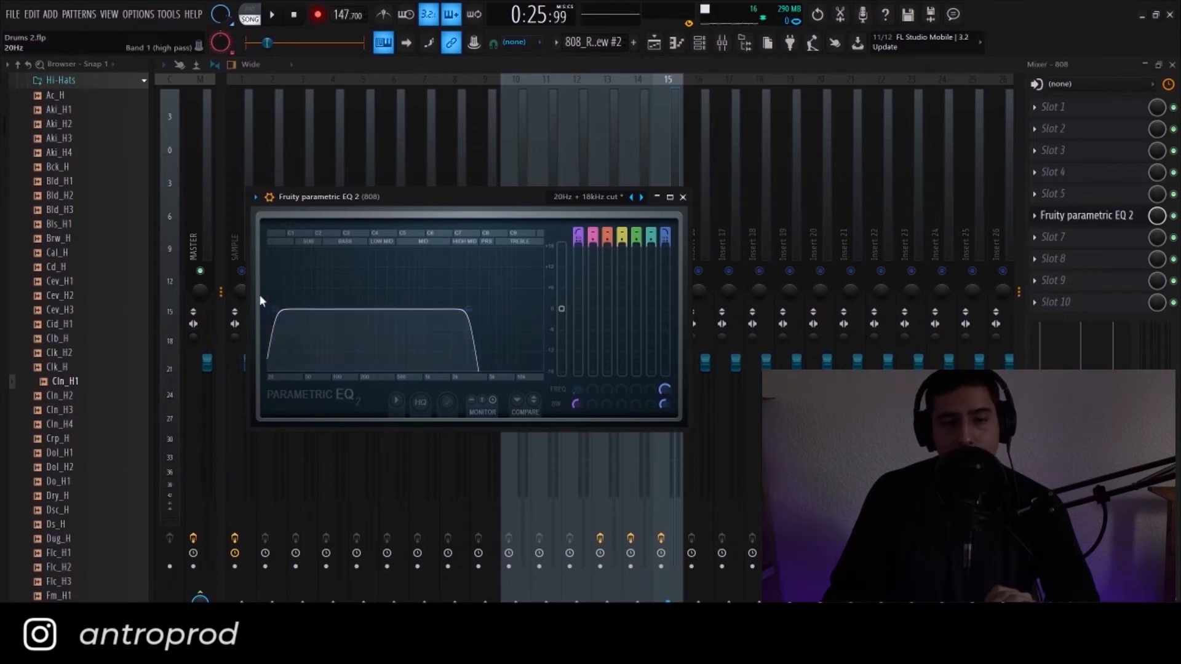
{"action": "left_click_drag", "start_coordinate": [278, 313], "coordinate": [270, 309]}
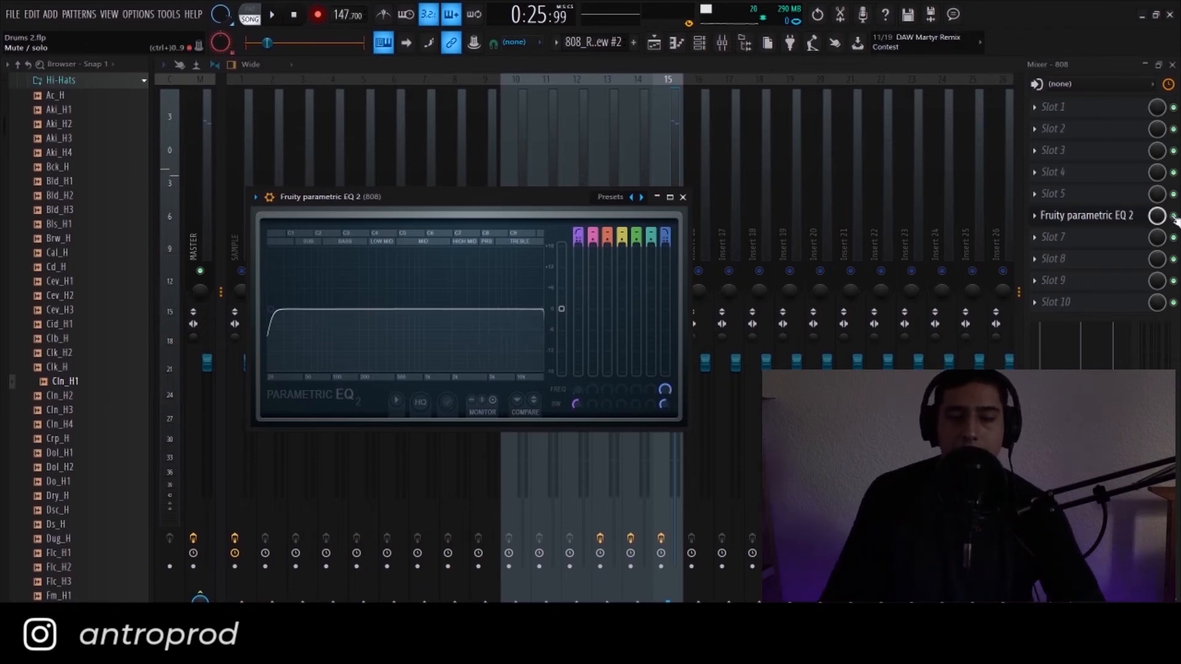
- Bypass Fruity parametric EQ 2 in slot 6 of the 808 mixer track and play the soloed 808
{"action": "left_click", "coordinate": [1174, 216]}
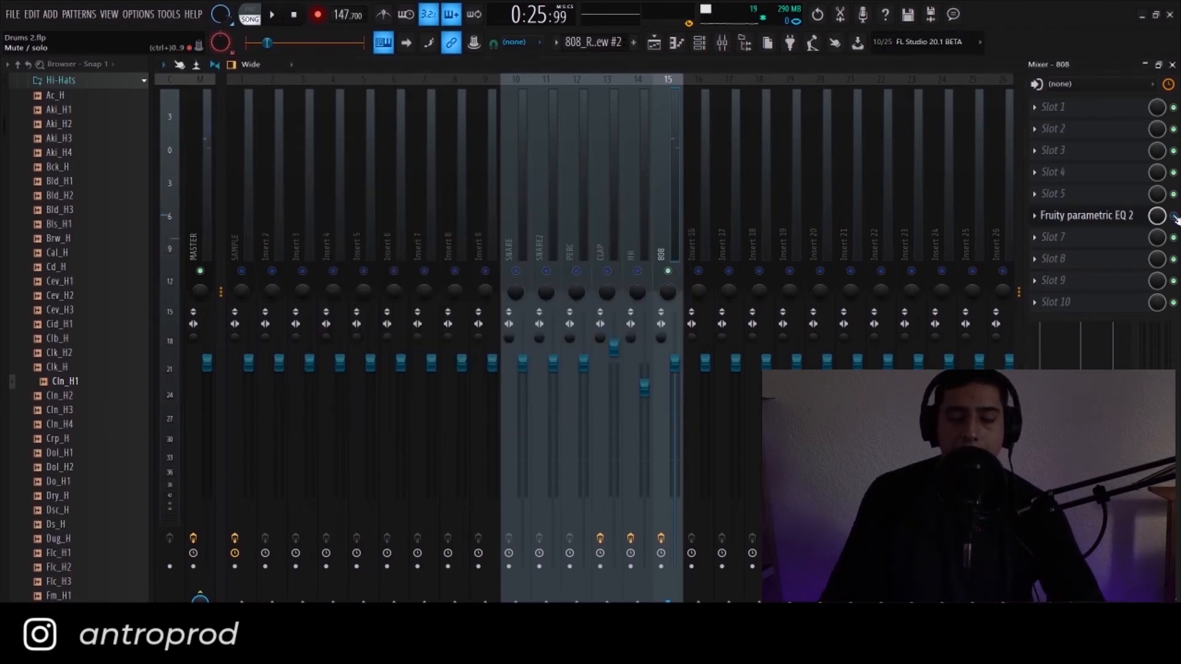
{"action": "key", "text": "space"}
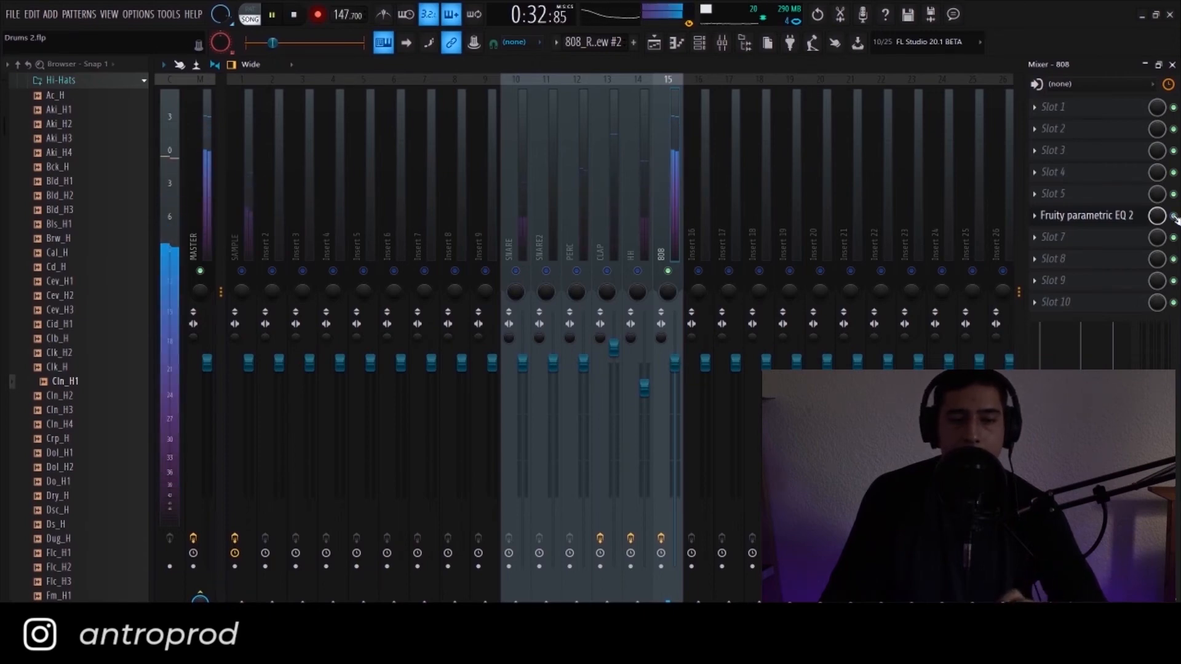
{"action": "key", "text": "space"}
- Unsolo the 808 mixer track and return to the playlist
{"action": "right_click", "coordinate": [671, 272]}
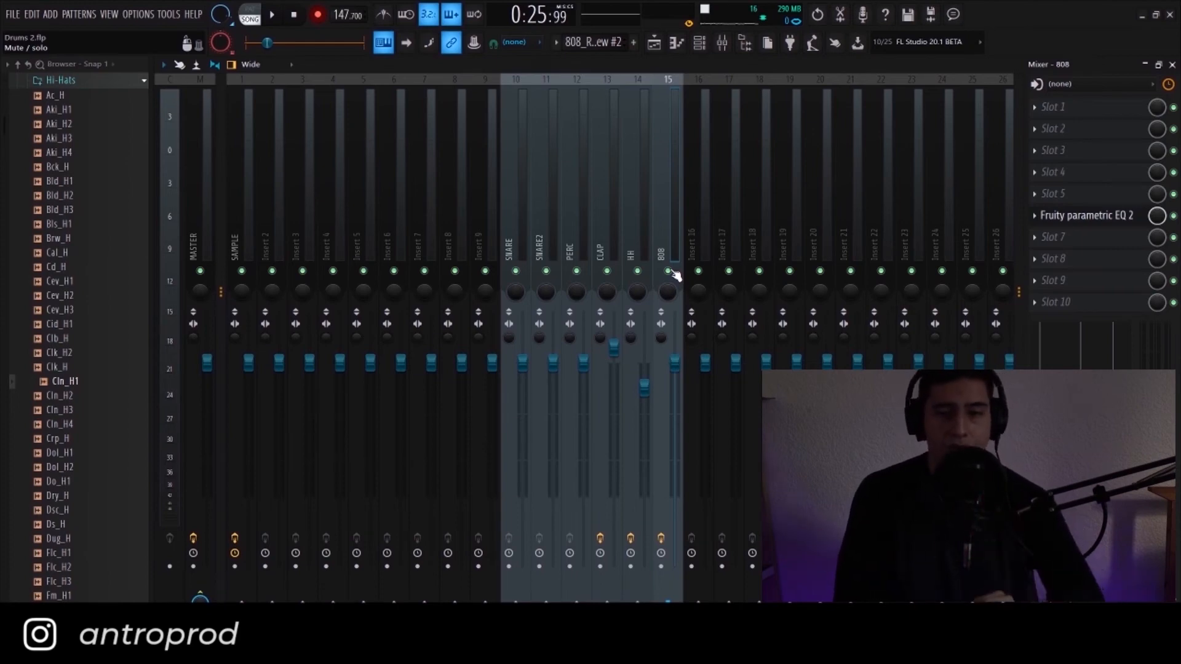
{"action": "key", "text": "F5"}
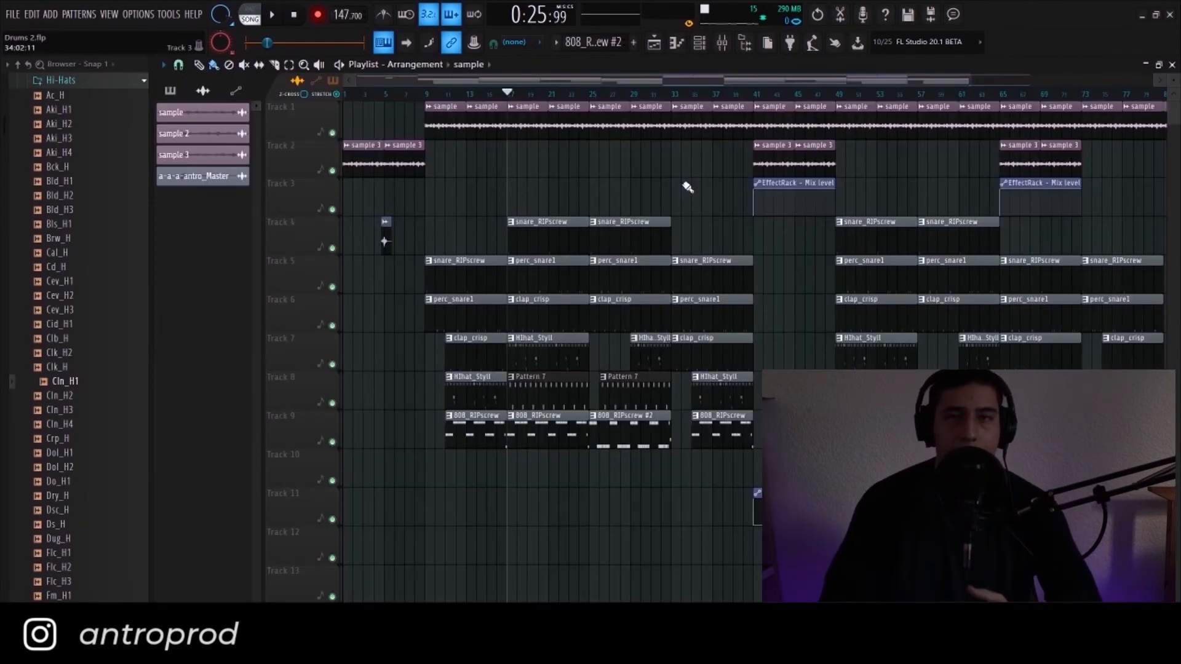